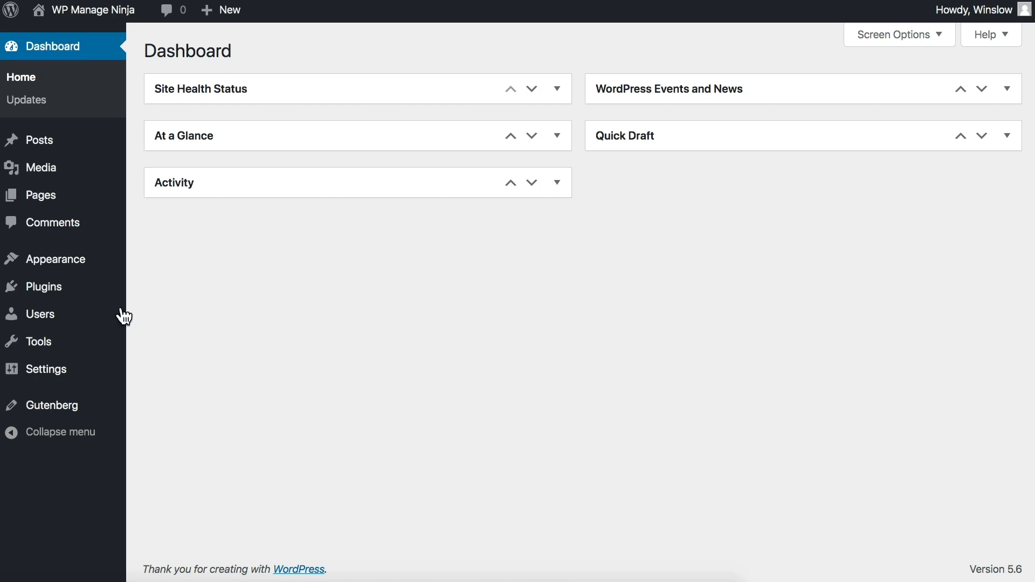
- Search the plugin directory for "wp fluent", then install and activate the Contact Form Plugin – WP Fluent Forms
mouse_move(86, 296)
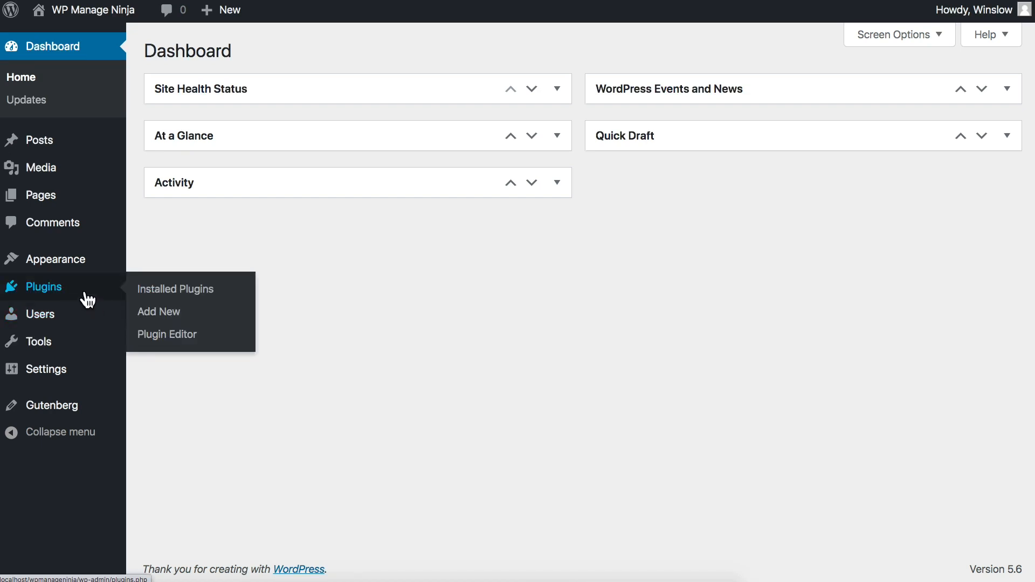
left_click(158, 316)
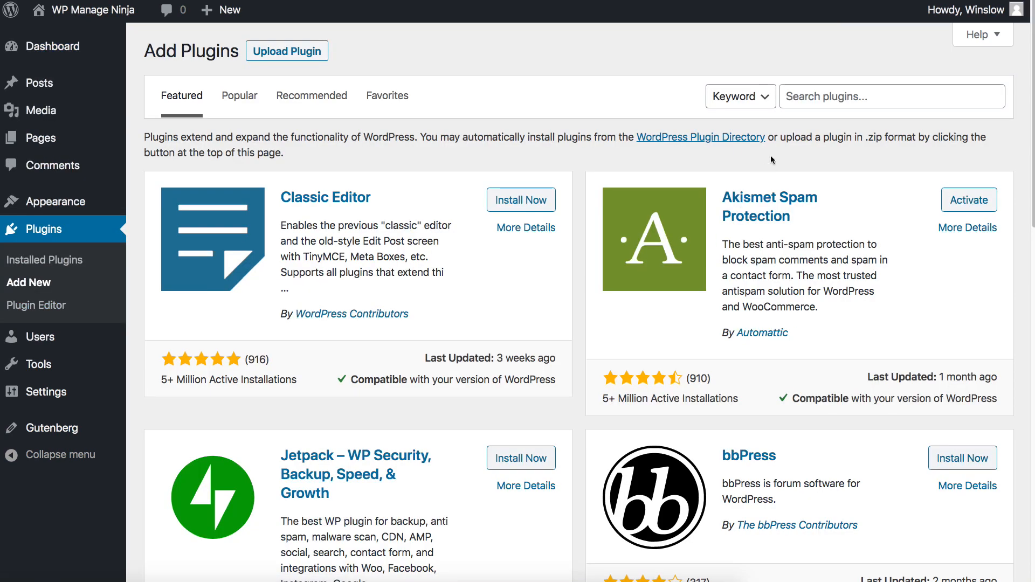
left_click(808, 96)
type("wp fluent")
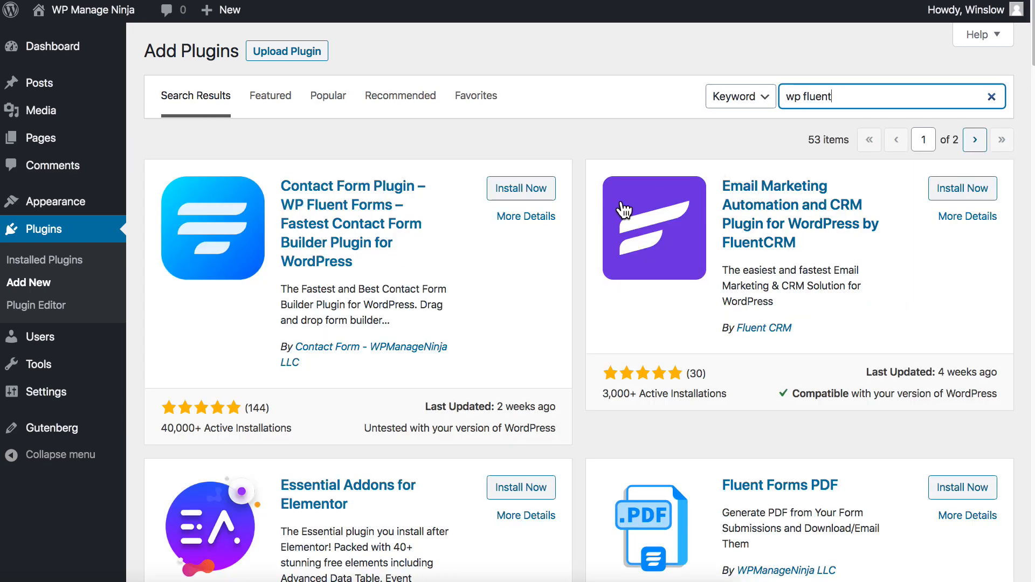
left_click(523, 193)
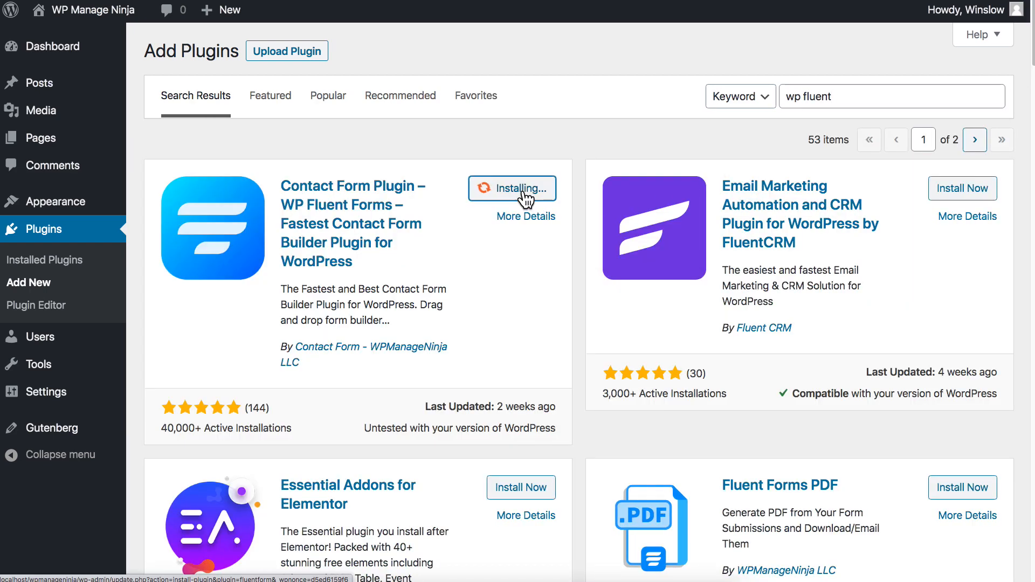
left_click(531, 193)
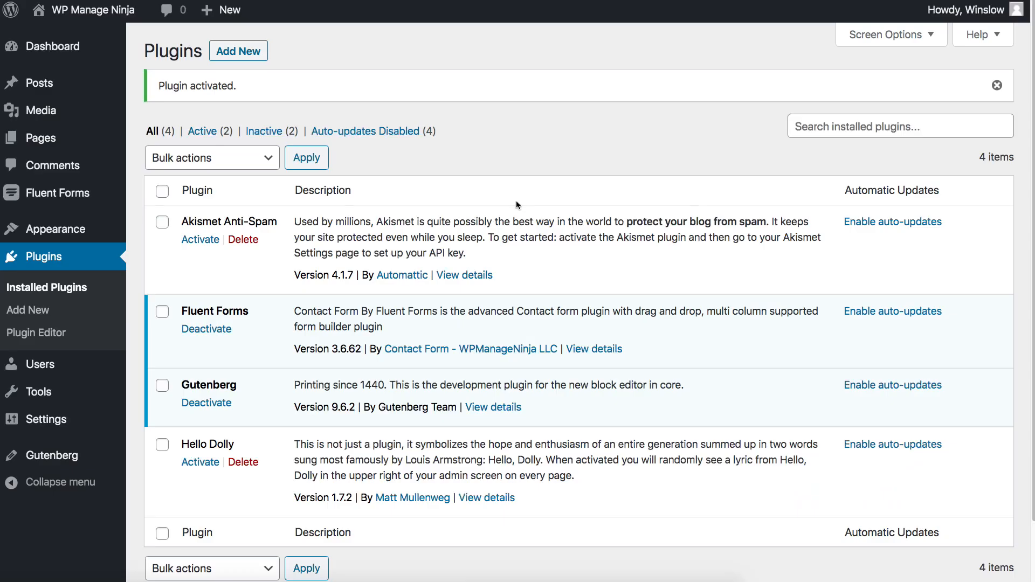
- Open the Fluent Forms Pro upgrade page and compare the single-site, 5-site and unlimited-site annual license options
left_click(98, 200)
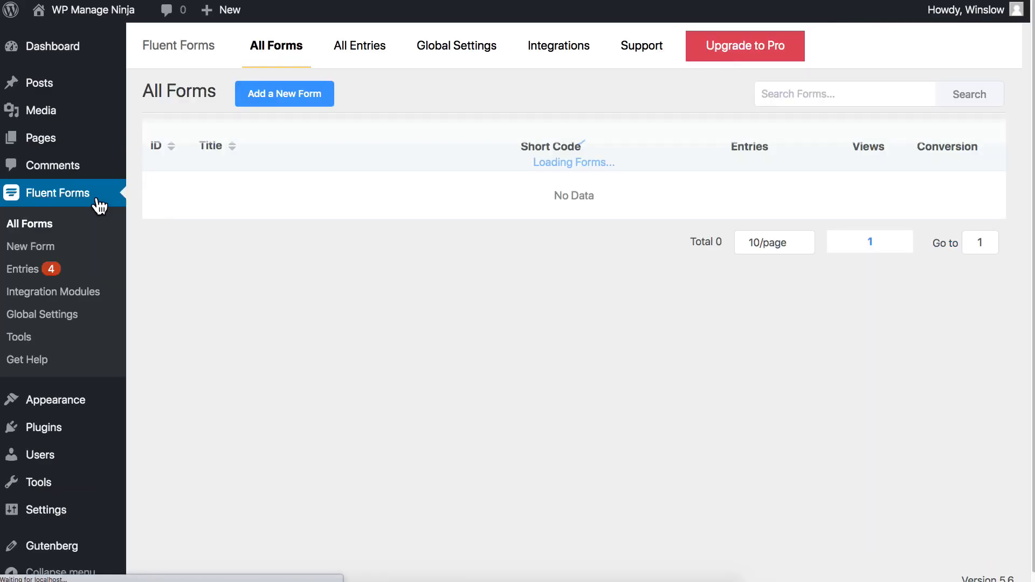
left_click(703, 54)
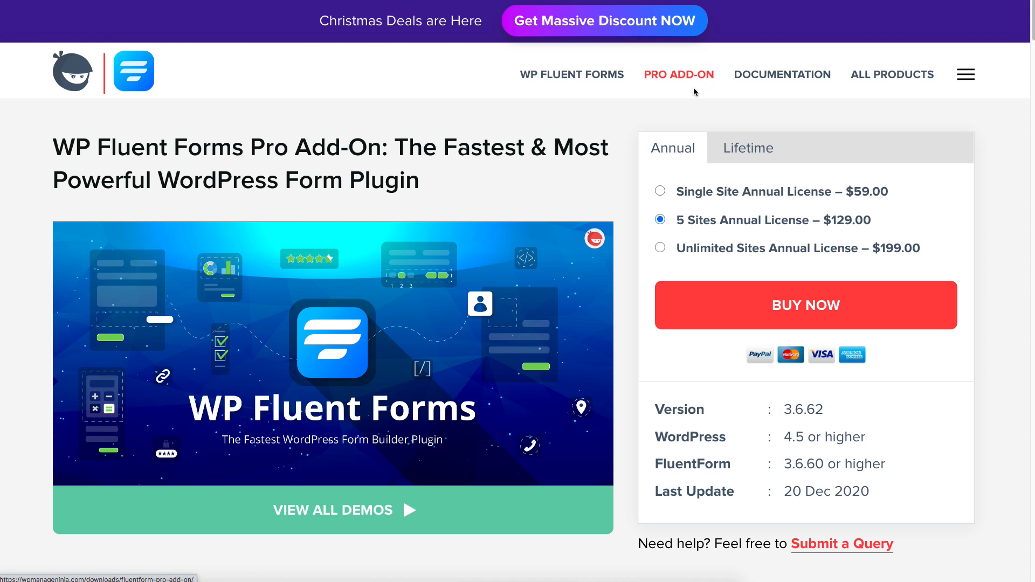
left_click(660, 191)
left_click(660, 219)
left_click(661, 248)
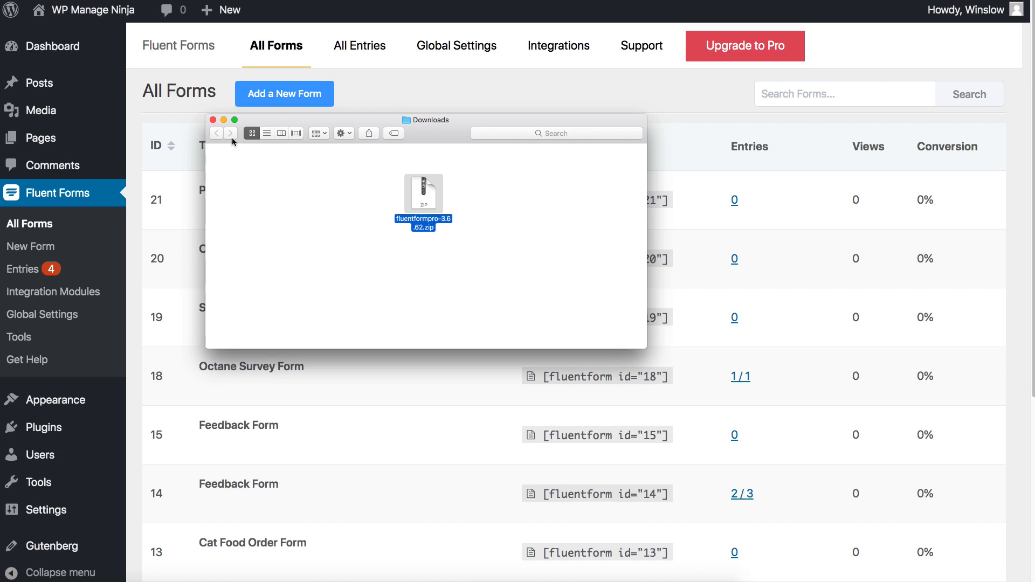
- Upload fluentformpro-3.6.62.zip from the Downloads folder as a new plugin, install it and activate it
left_click(221, 121)
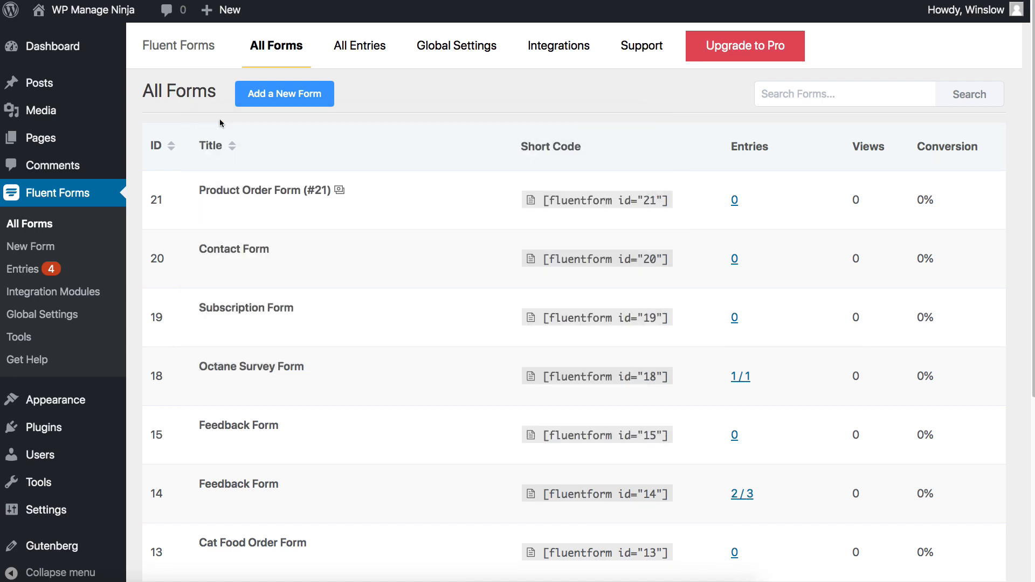
left_click(55, 430)
left_click(29, 310)
left_click(287, 51)
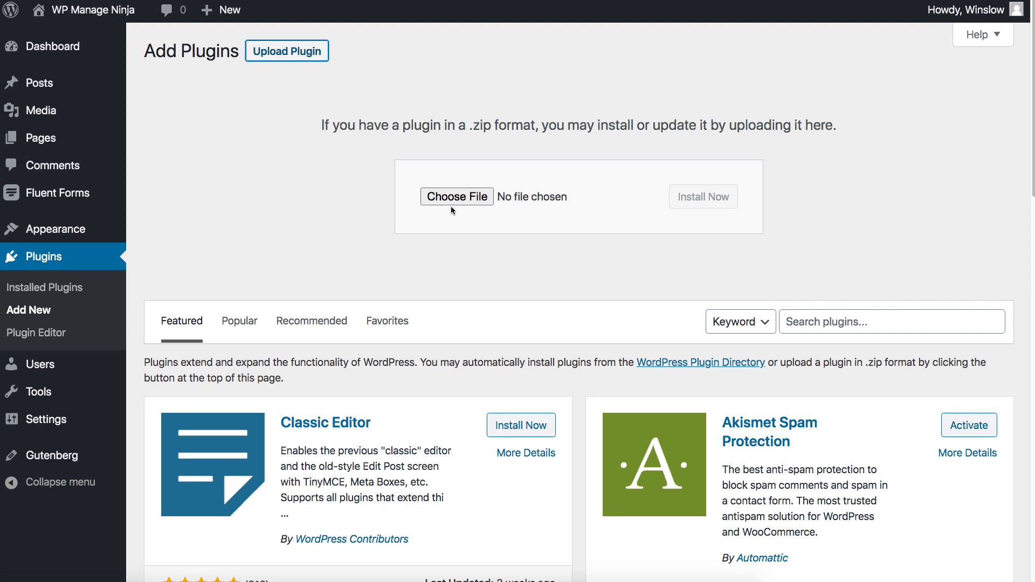
left_click(459, 198)
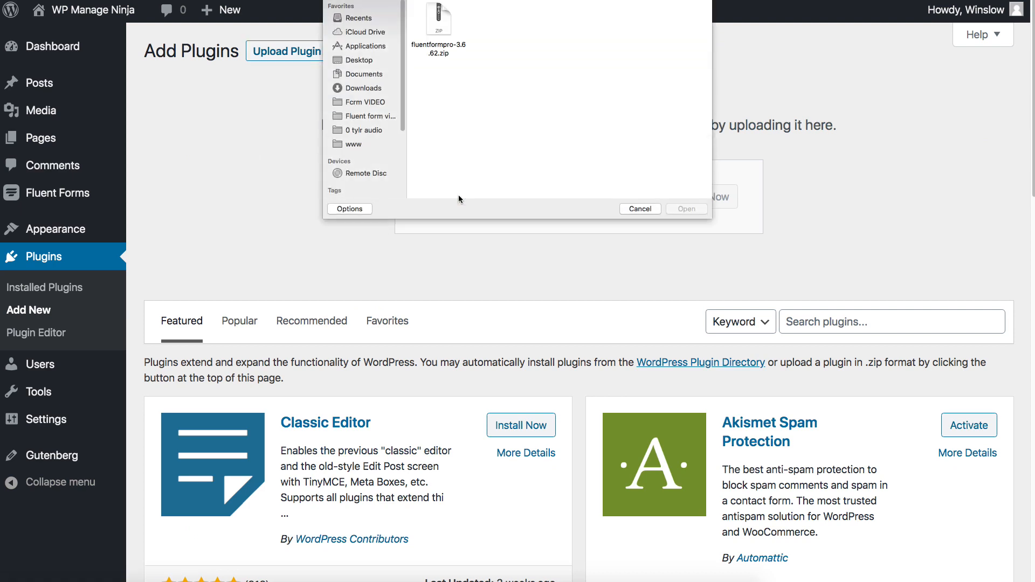
left_click(433, 31)
left_click(696, 209)
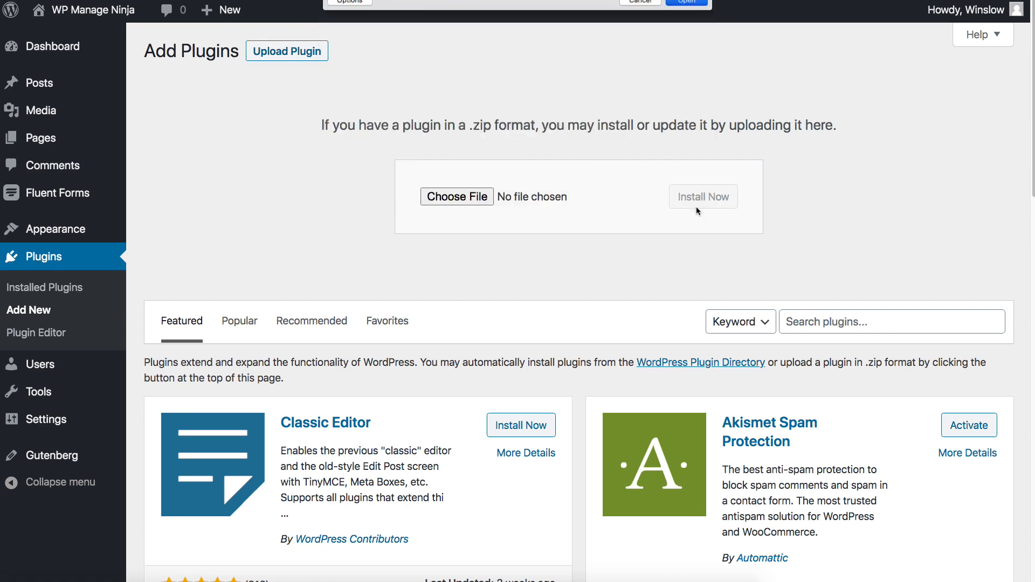
left_click(706, 199)
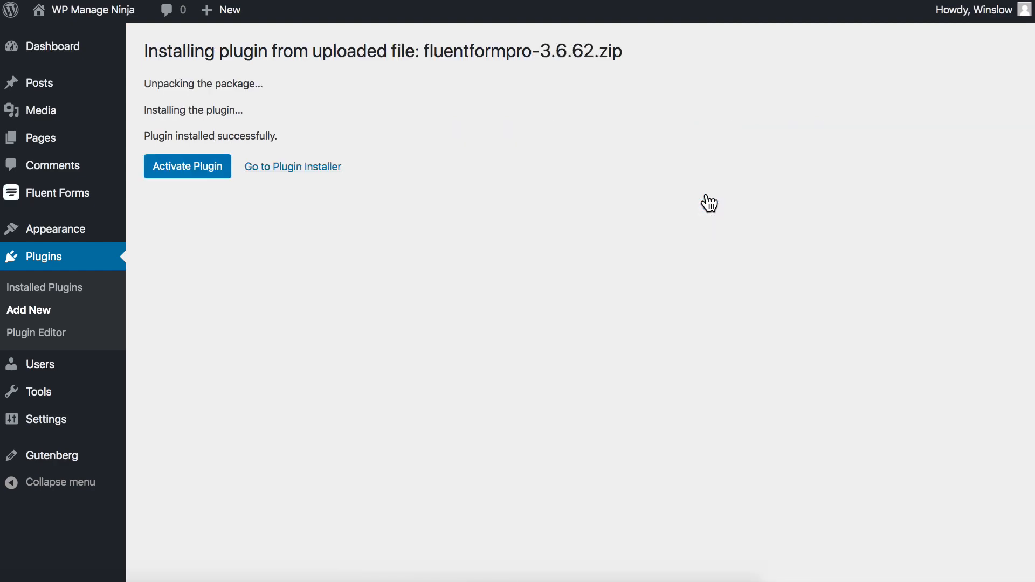
left_click(204, 166)
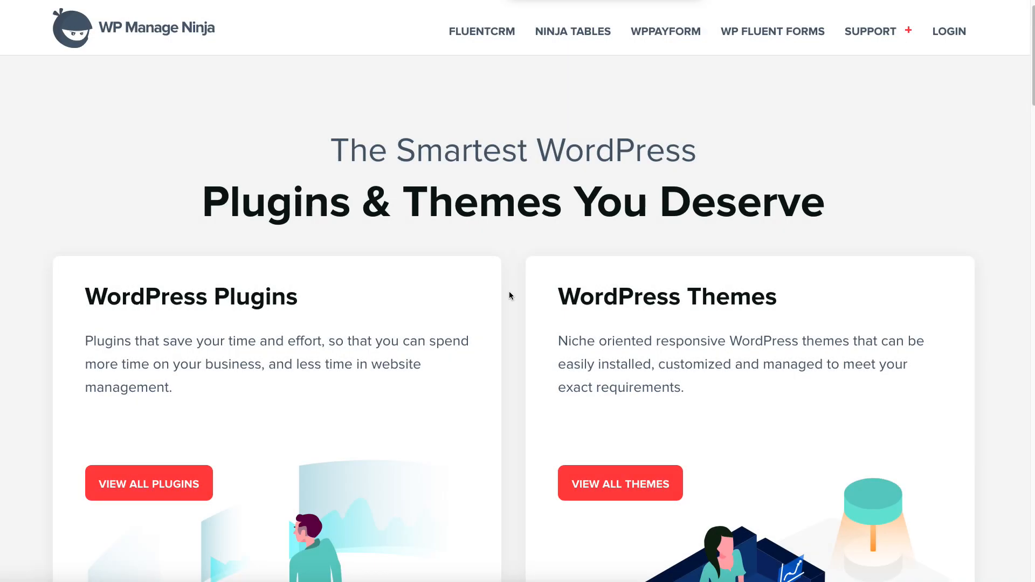
- Log in to the WP Manage Ninja account and copy the license key of the WP Fluent Forms Pro Add-On
left_click(952, 33)
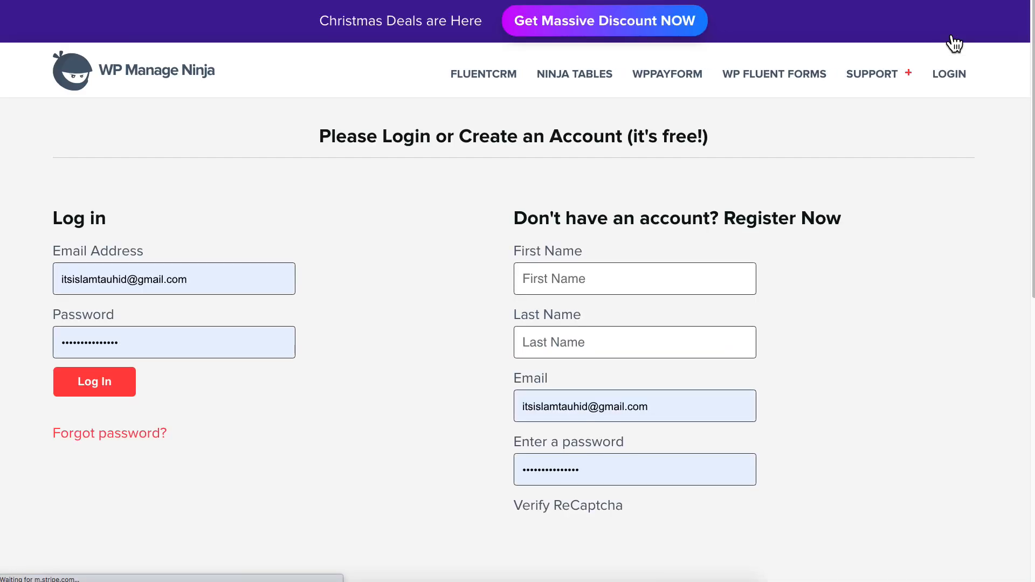
left_click(114, 391)
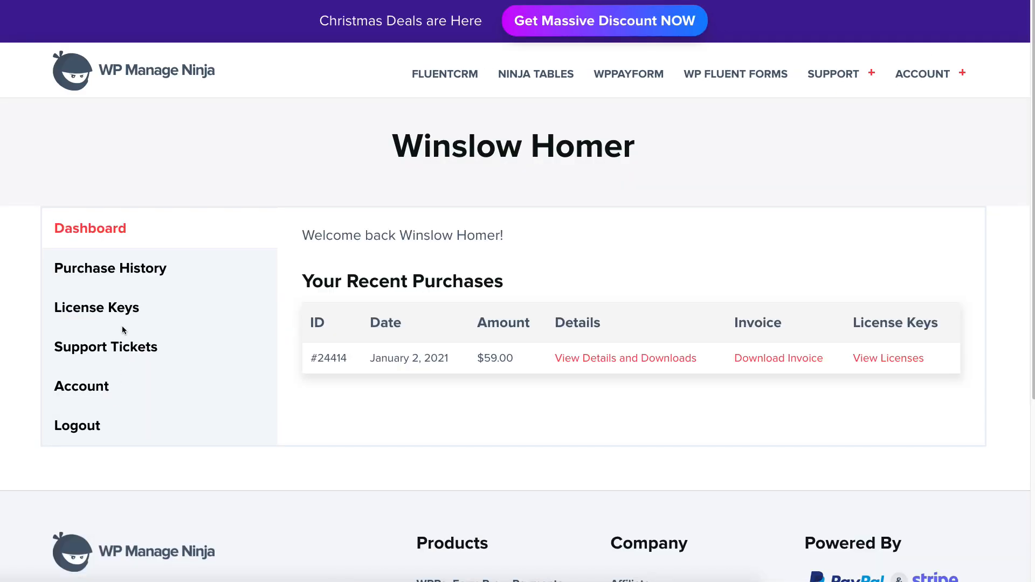
left_click(125, 311)
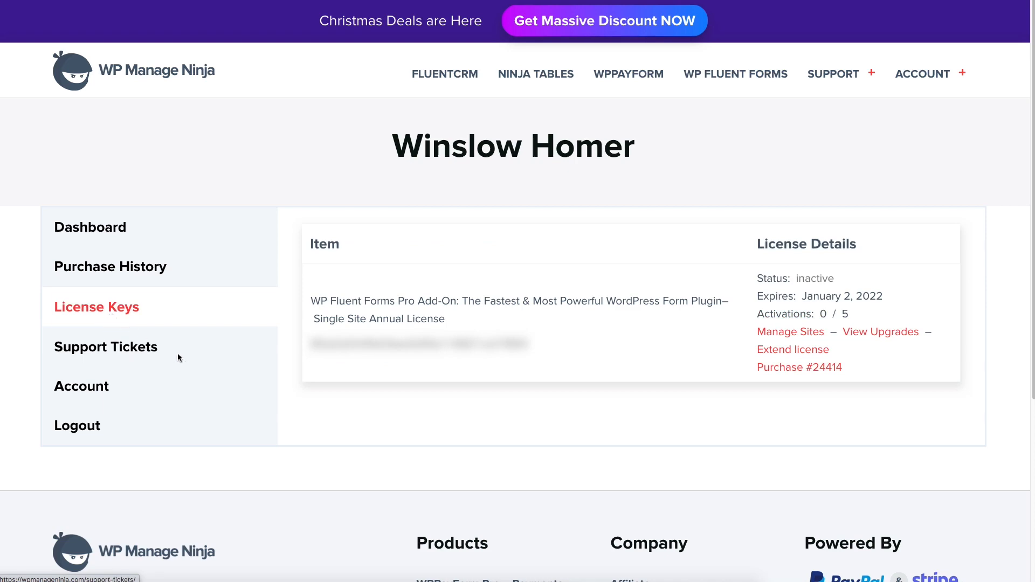
left_click_drag(327, 359, 529, 360)
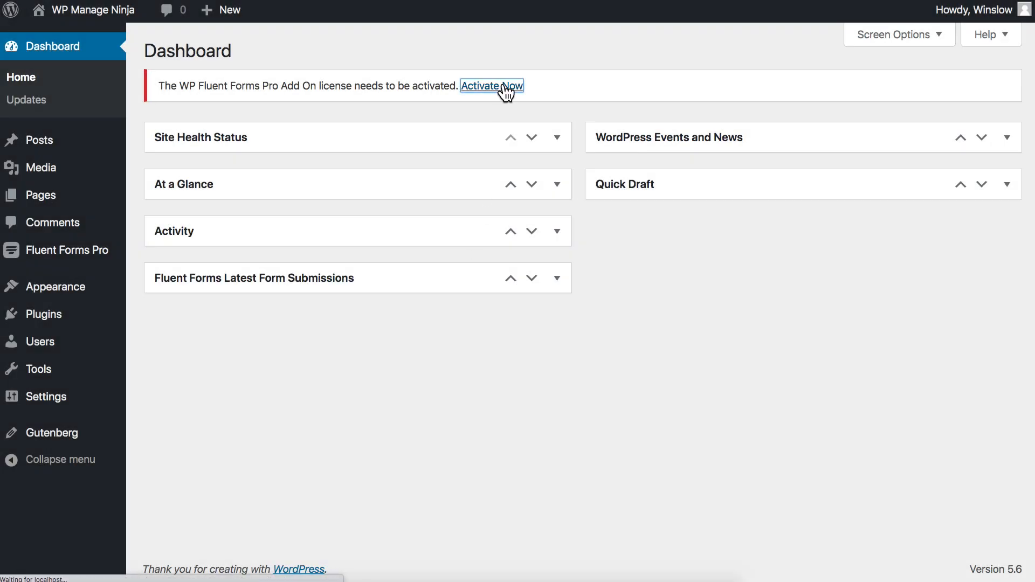
- Return to the WordPress dashboard, paste the license key for the WP Fluent Forms Pro Add On and activate the license
left_click(502, 87)
left_click(479, 331)
key("ctrl+v")
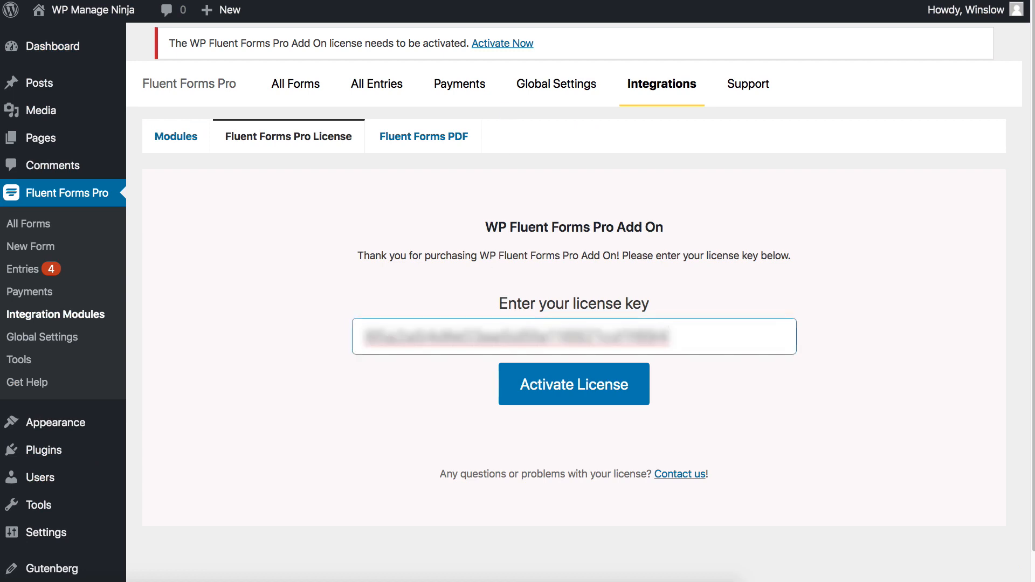
left_click(542, 387)
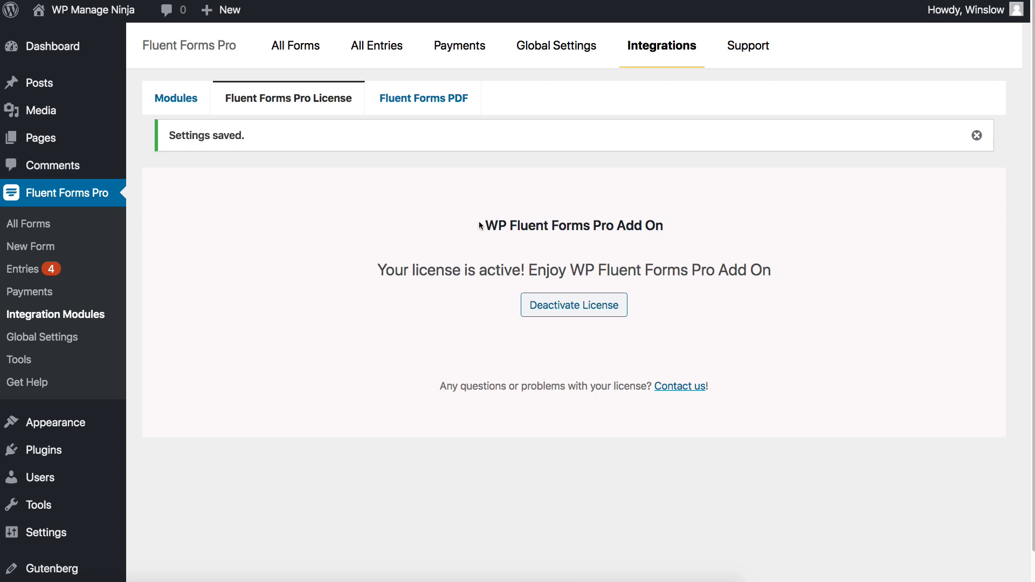
left_click_drag(480, 225, 649, 238)
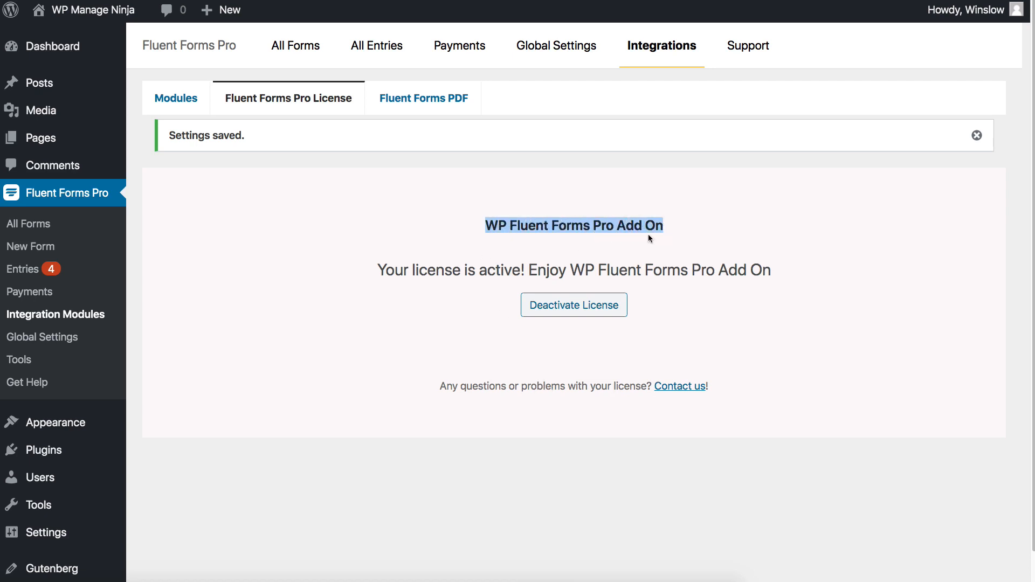
left_click_drag(380, 269, 769, 270)
left_click(714, 319)
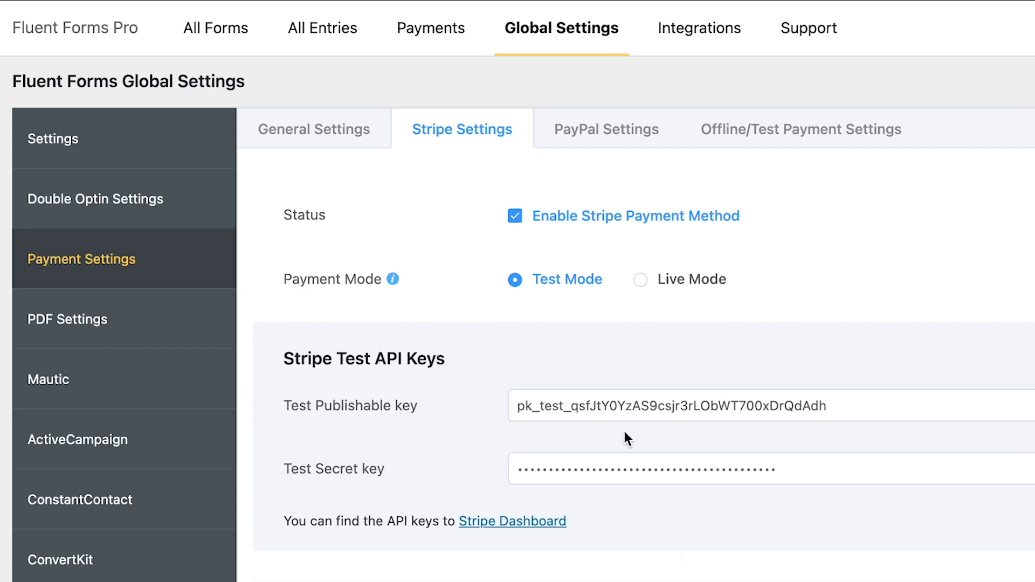
- Look through the Stripe, PayPal and Offline/Test payment sections of the payment settings
left_click(484, 132)
left_click(592, 139)
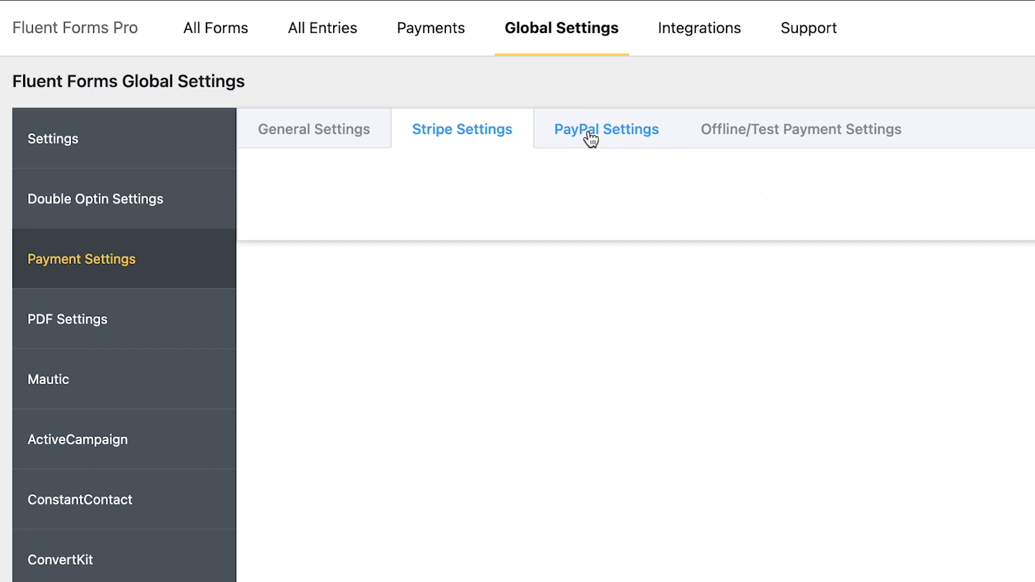
left_click(707, 139)
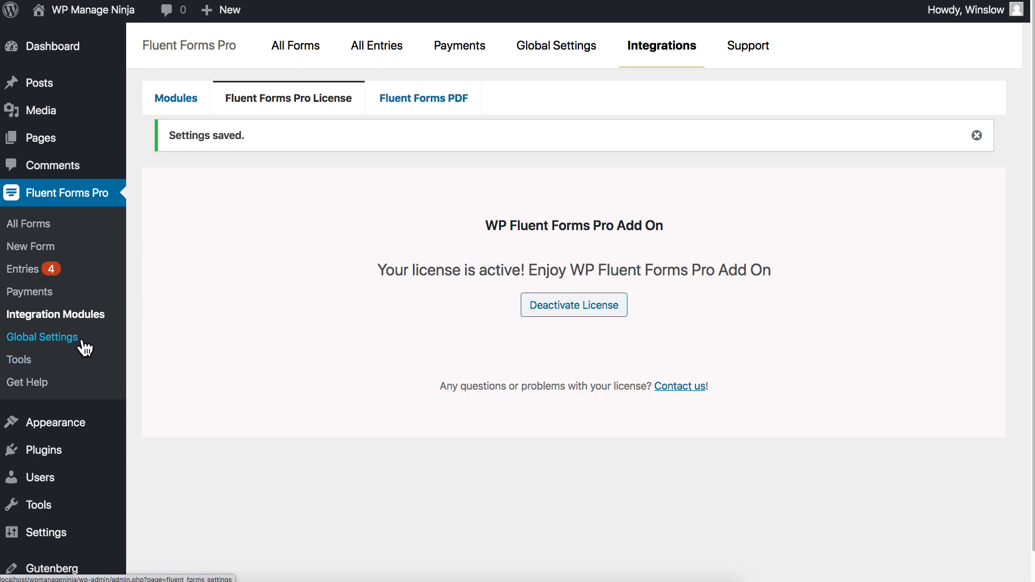
- In the global payment settings, enter the business name Wpmanagenninja and fill in the business address
left_click(83, 346)
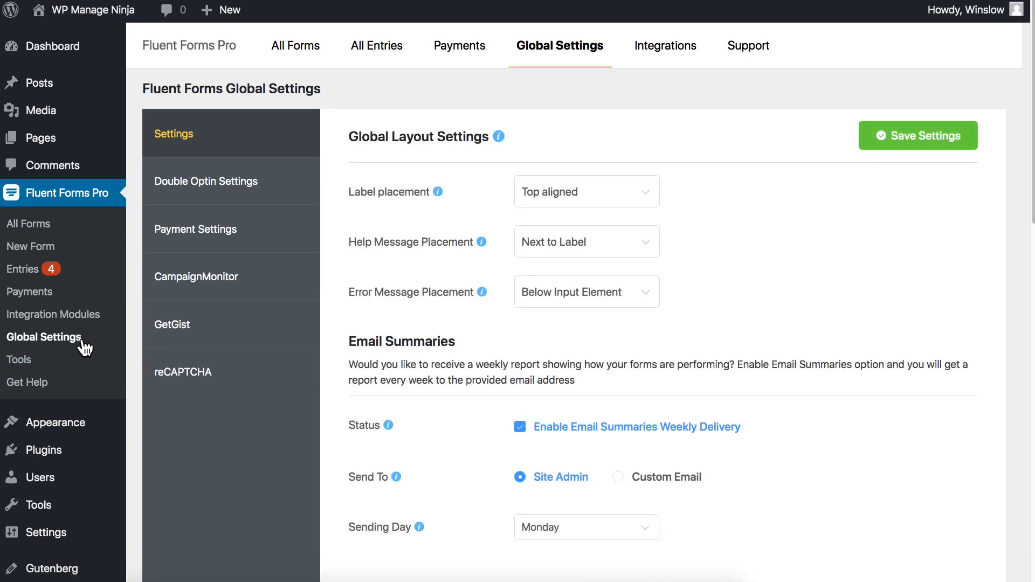
left_click(196, 230)
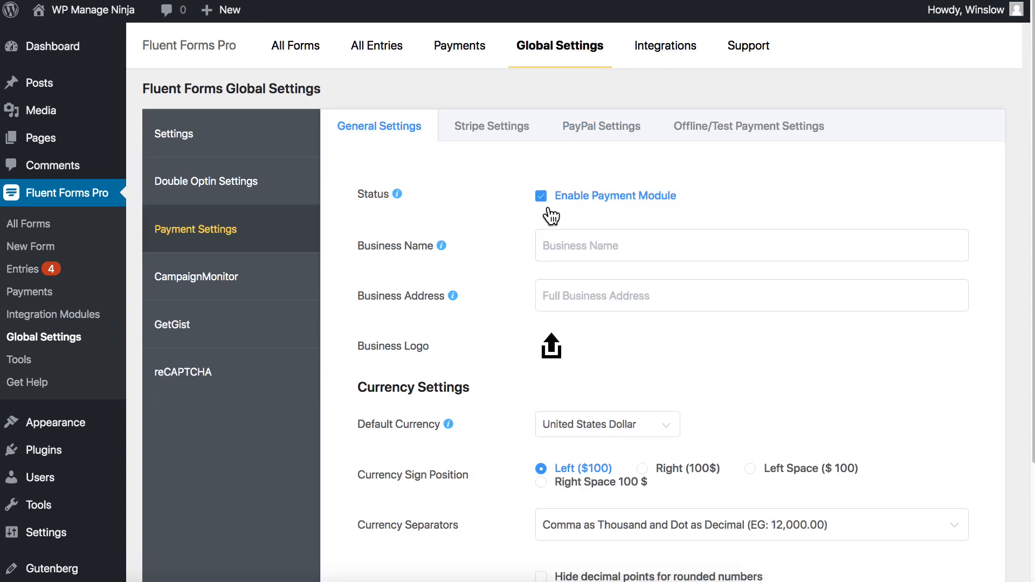
left_click(557, 246)
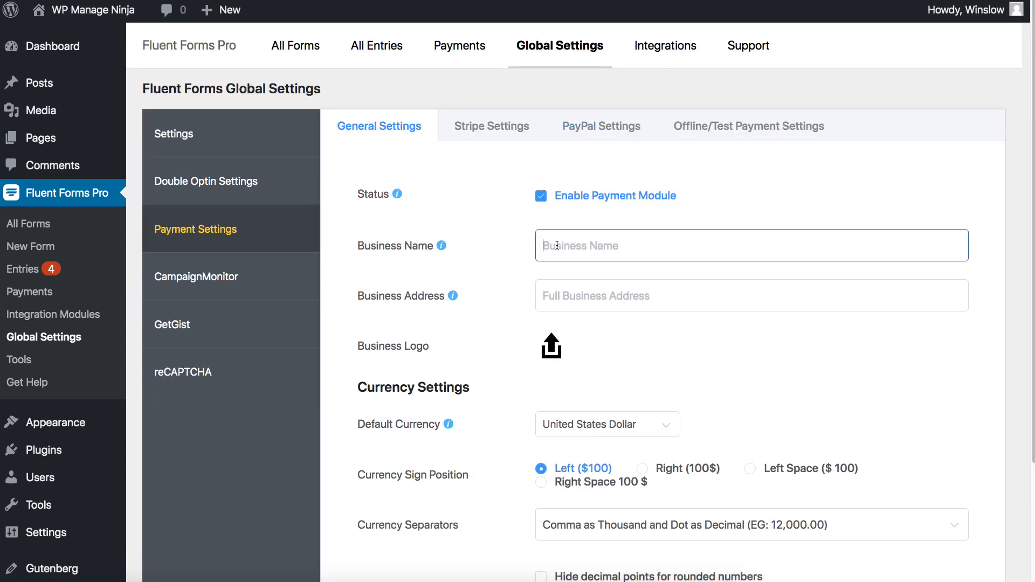
type("Wp")
- Set the business logo to the cropped-unnamed.jpg image from the media library
left_click(551, 346)
left_click(323, 81)
left_click(252, 232)
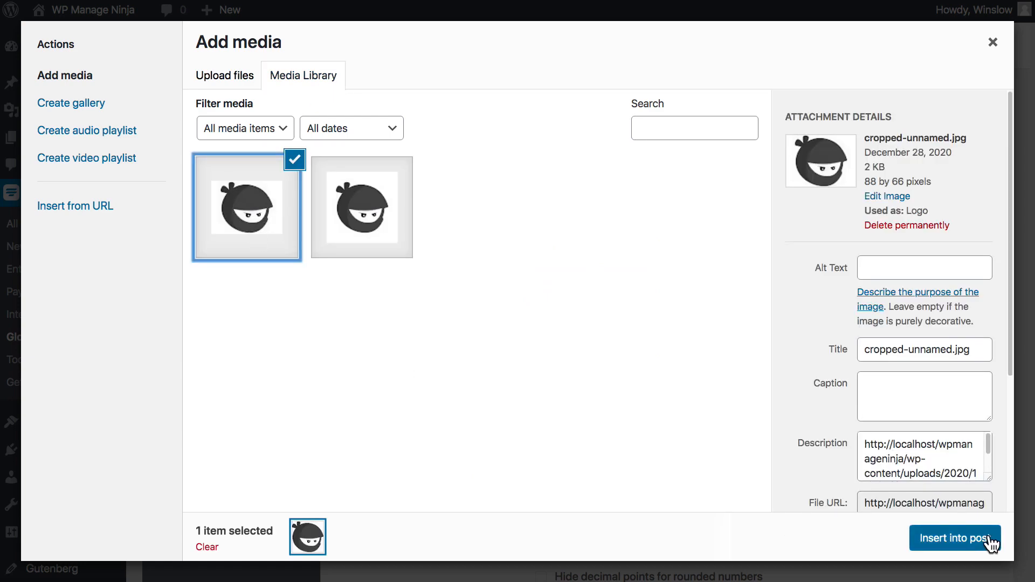
left_click(992, 544)
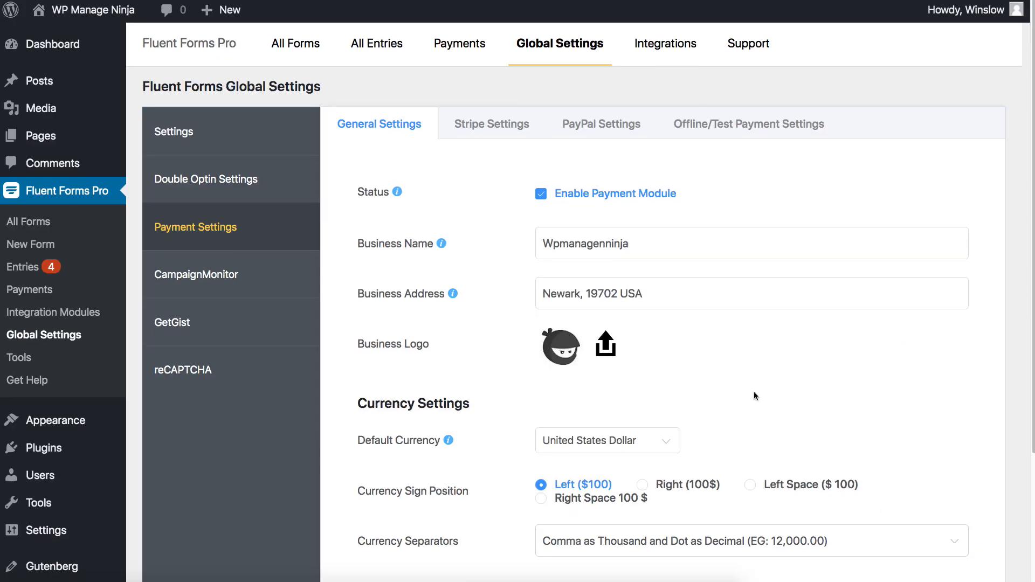
- Keep United States Dollar as the default currency with the sign position Left ($100), and save the general payment settings
scroll(754, 395, "down", 3)
left_click(653, 276)
left_click(652, 276)
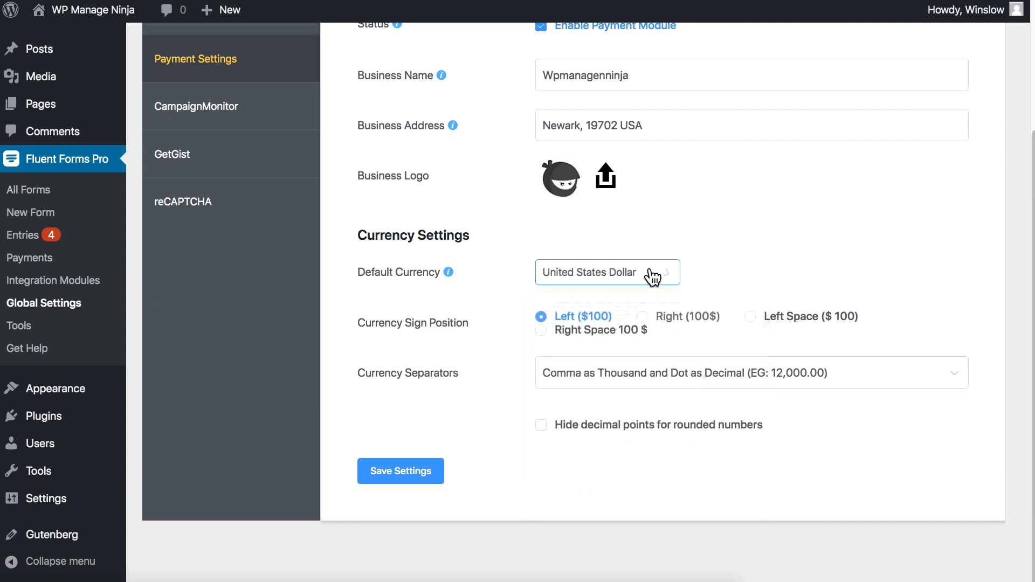
left_click(541, 318)
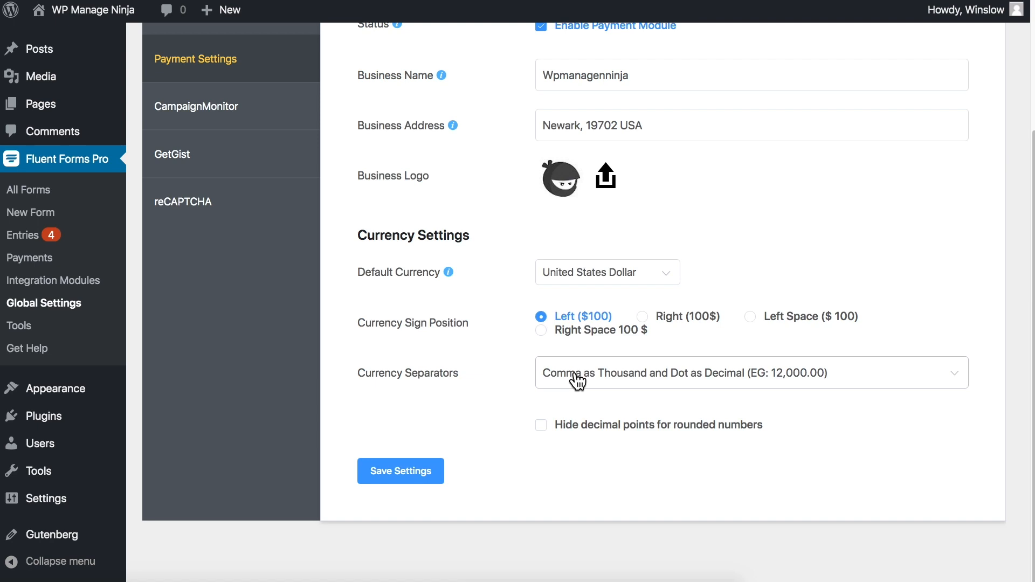
left_click(411, 479)
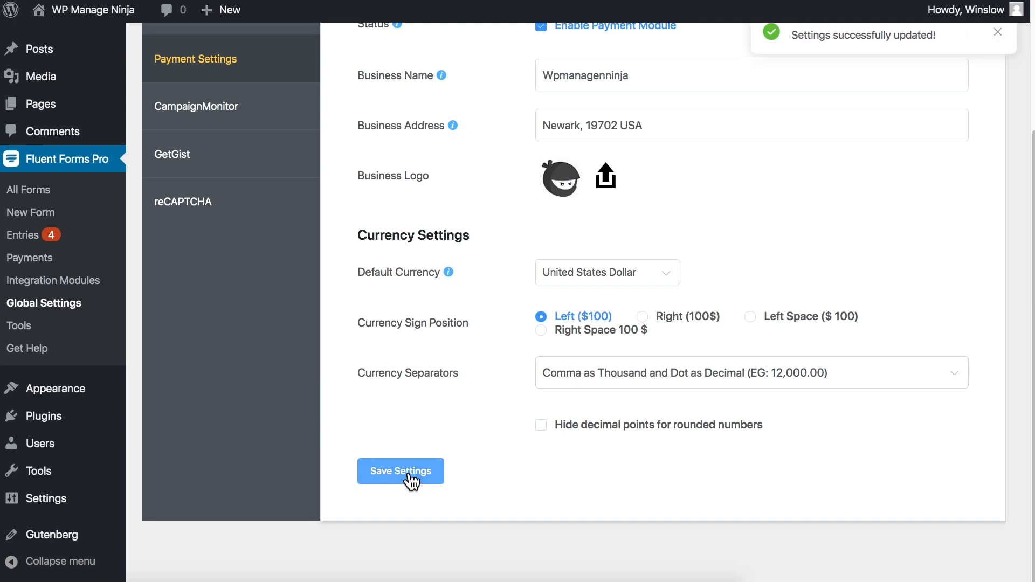
- Enable the Stripe payment method in the Stripe section of the payment settings
scroll(411, 480, "up", 5)
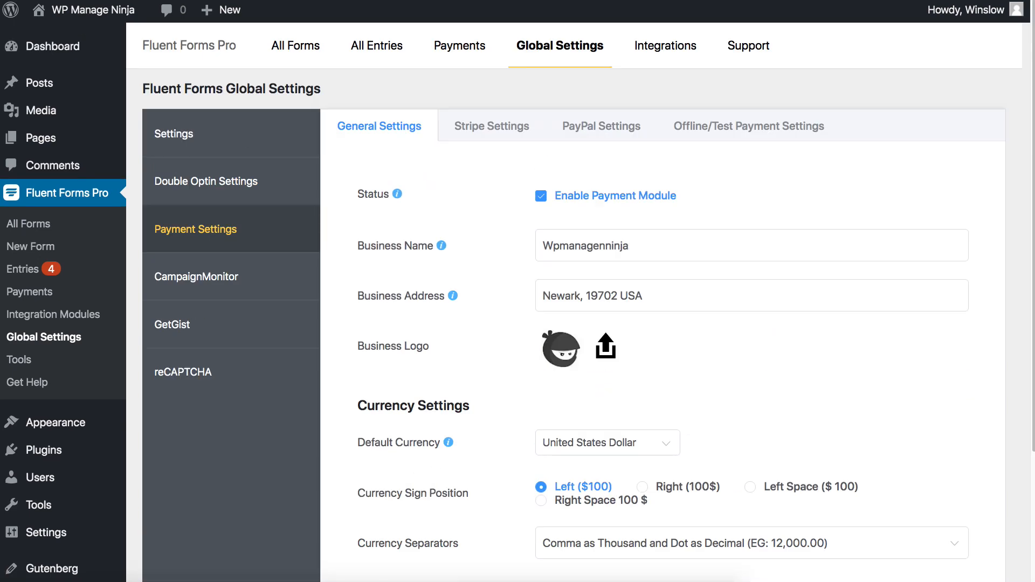
left_click(479, 131)
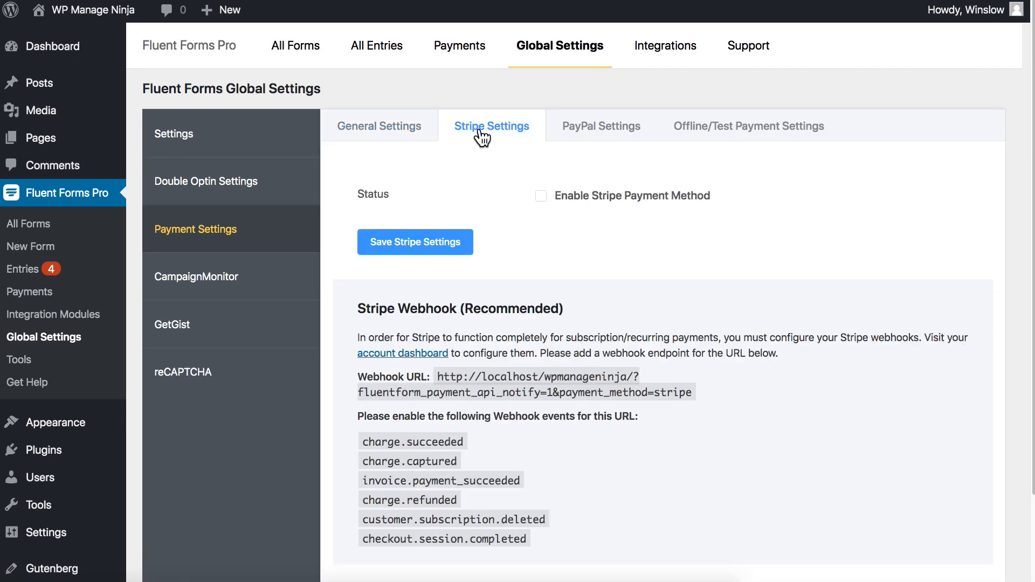
left_click(543, 200)
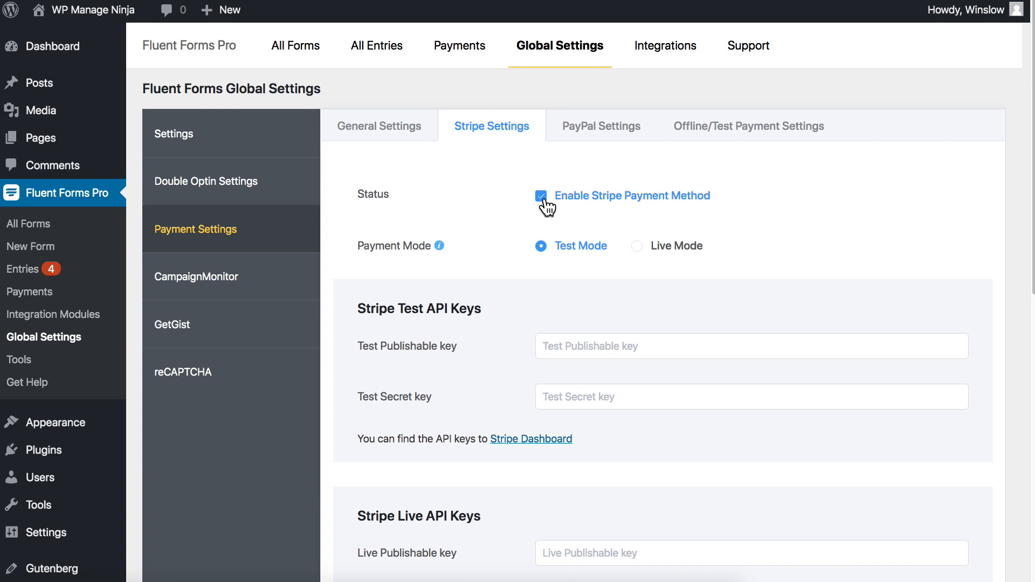
- Keep Test Mode as the Stripe payment mode after trying Live Mode
mouse_move(441, 248)
left_click(637, 247)
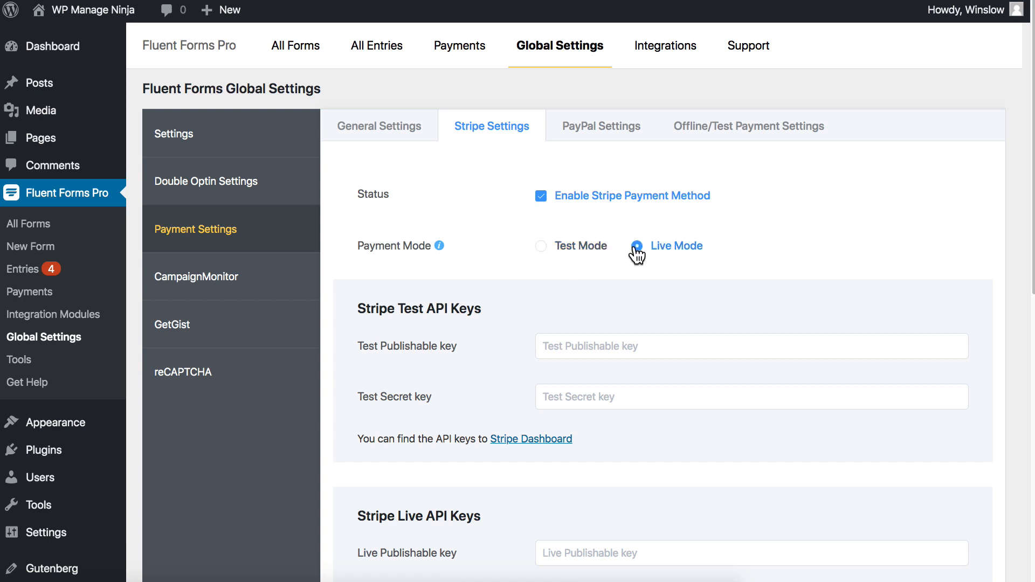
left_click(541, 247)
scroll(541, 244, "down", 4)
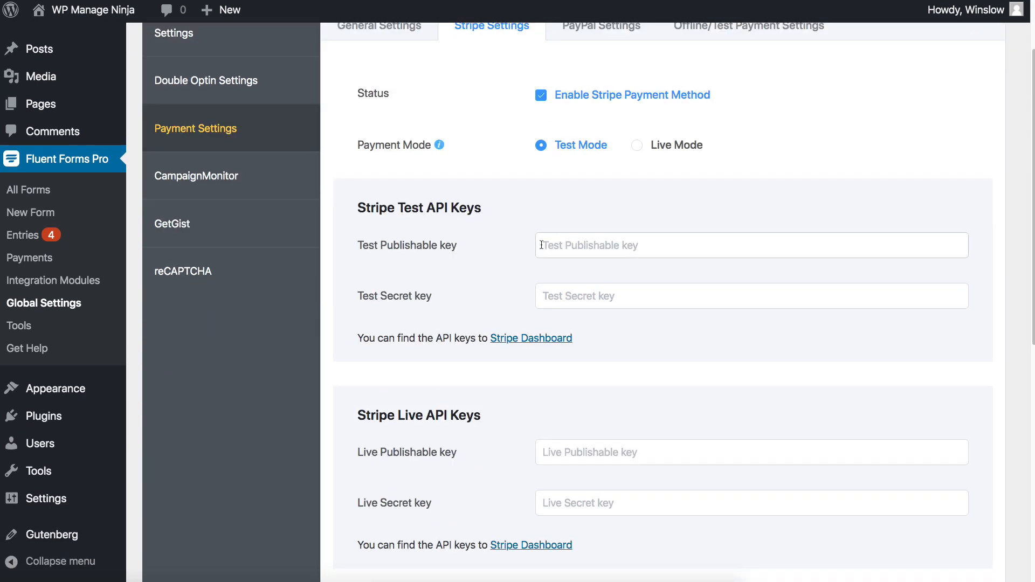
- Open the Stripe Dashboard from the Stripe Test API Keys section and sign in to the account with the prefilled credentials
left_click_drag(357, 206, 482, 208)
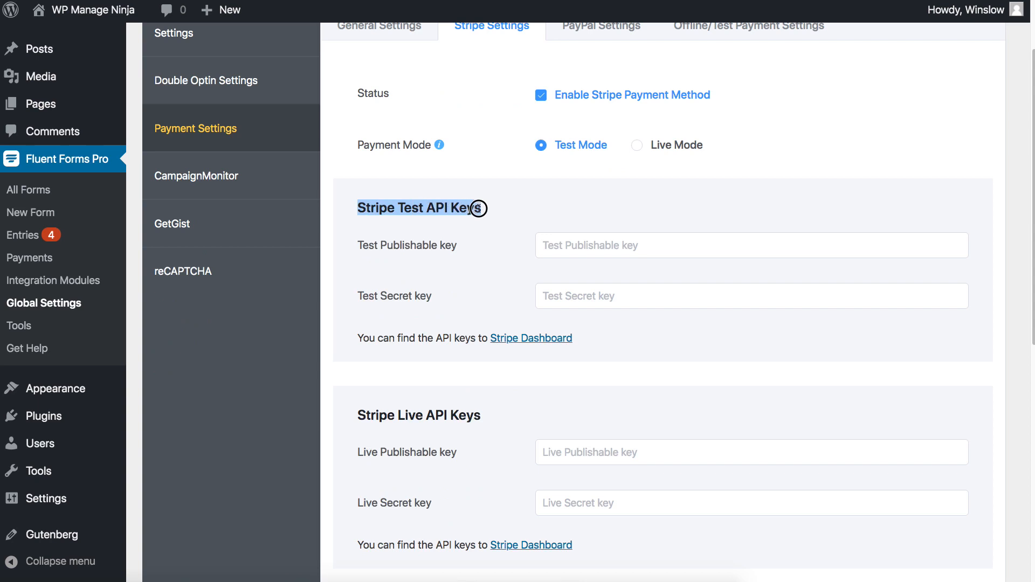
left_click(476, 263)
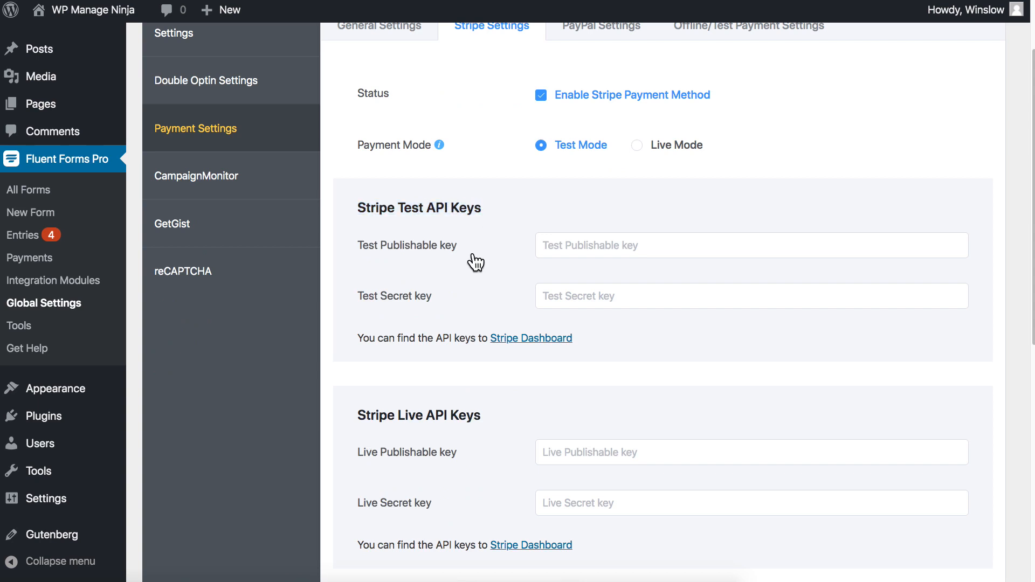
left_click(526, 338)
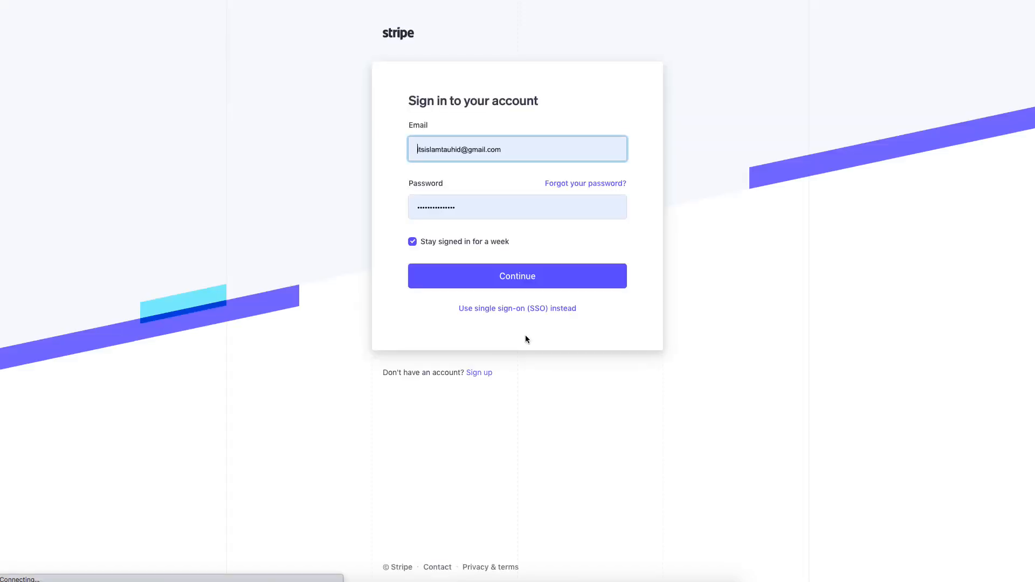
left_click(521, 278)
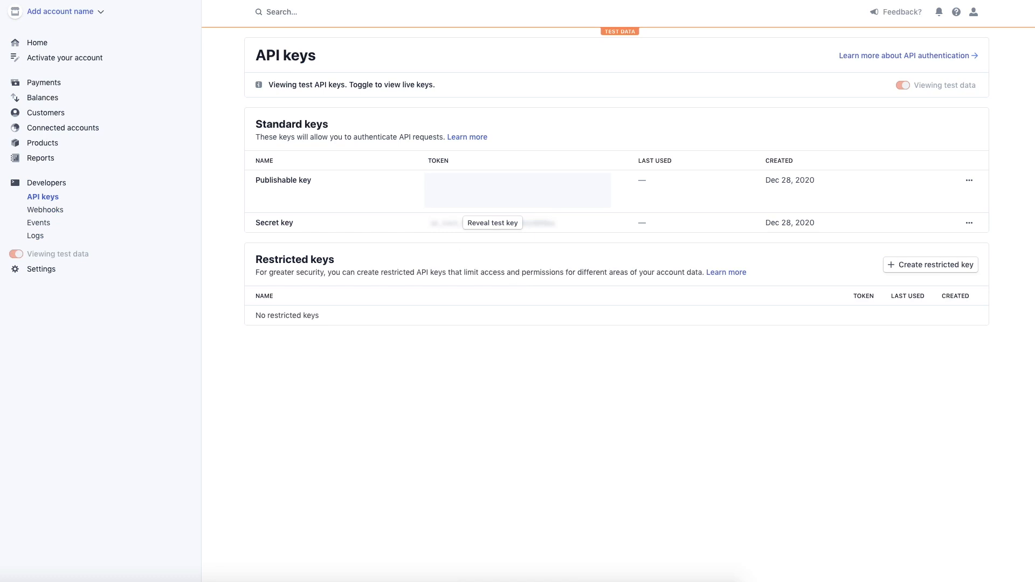
- Copy the test publishable key and test secret key from Stripe into the matching test key fields of the Fluent Forms Stripe settings
left_click(614, 193)
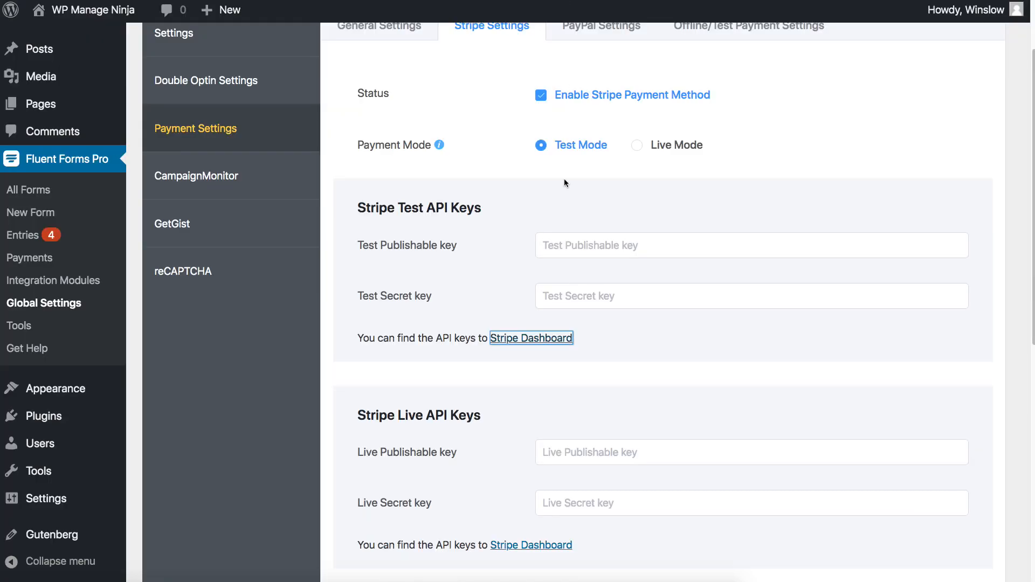
left_click(572, 241)
key("ctrl+v")
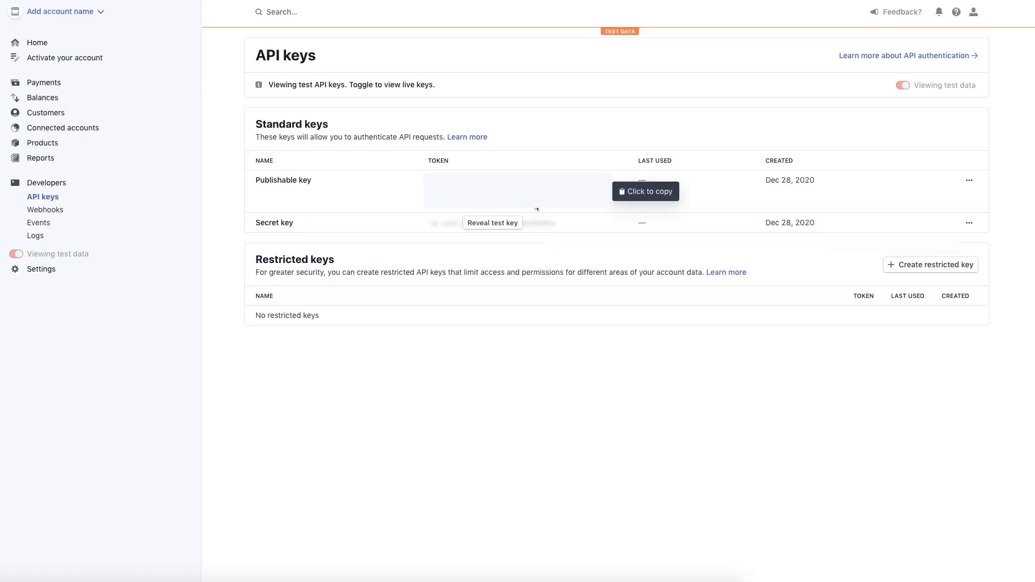
left_click(494, 232)
left_click(568, 295)
key("ctrl+v")
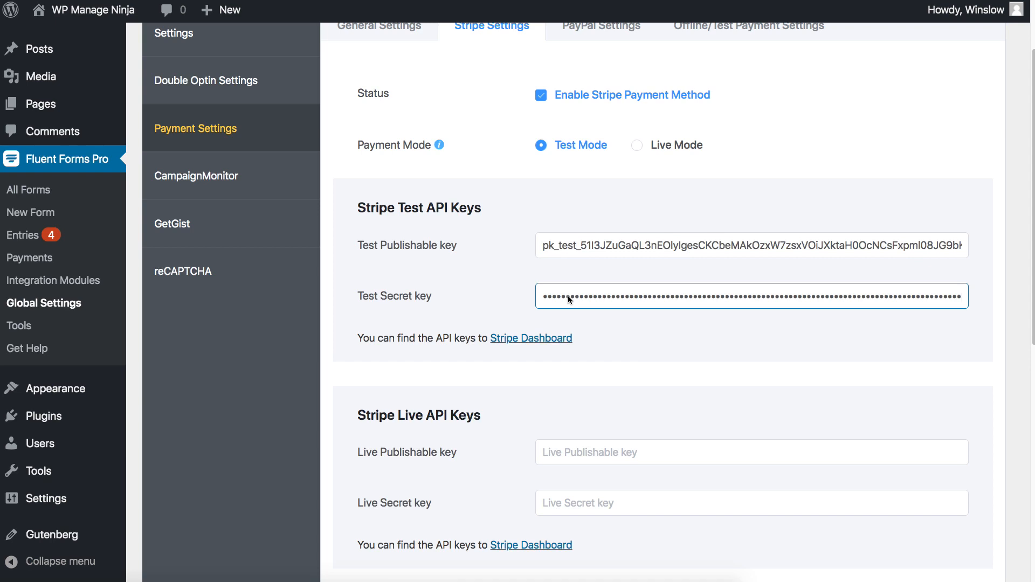
- Save the Stripe settings and review the webhook URL and events recommended for Stripe
scroll(568, 297, "down", 5)
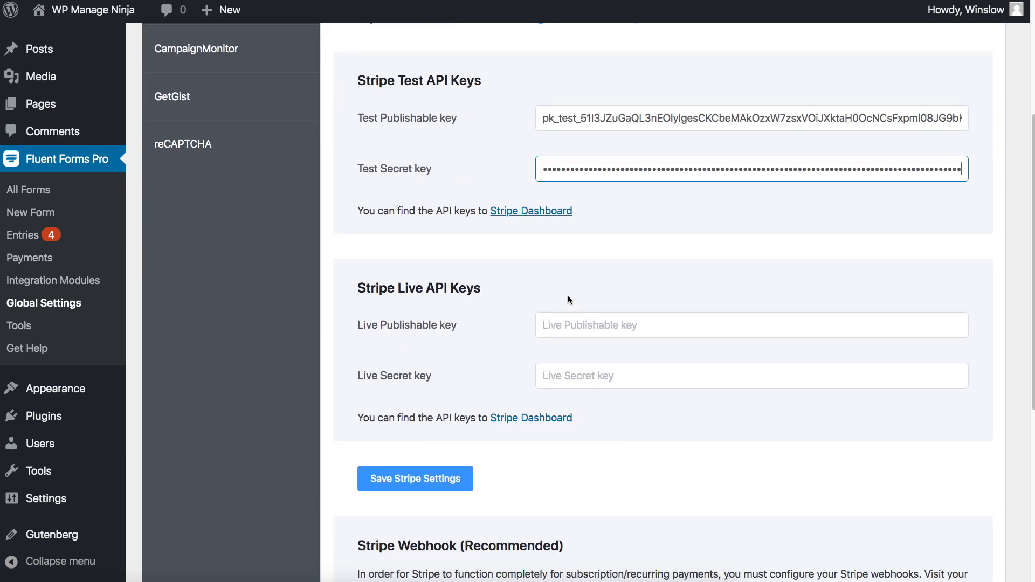
scroll(568, 300, "down", 1)
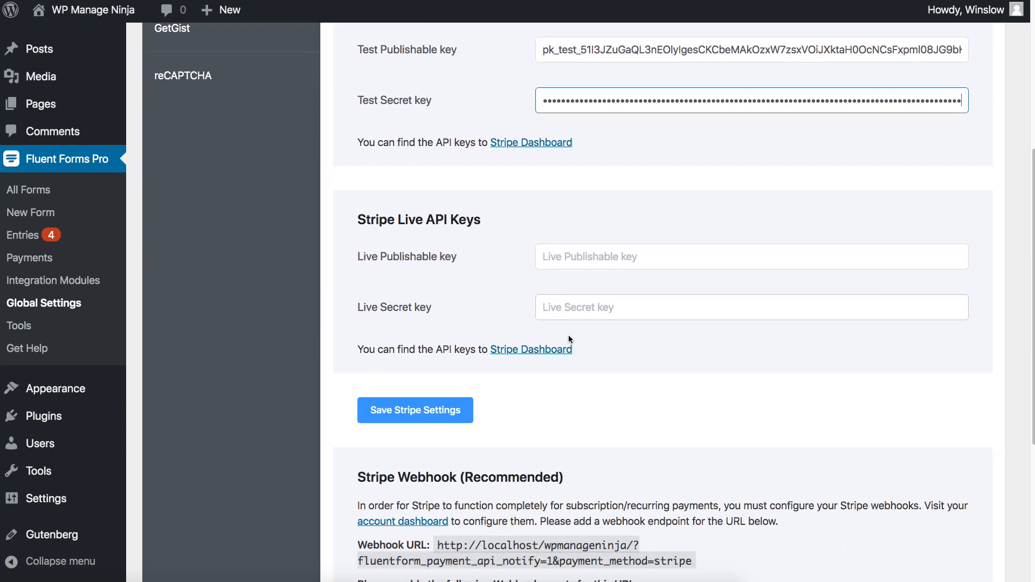
left_click(441, 412)
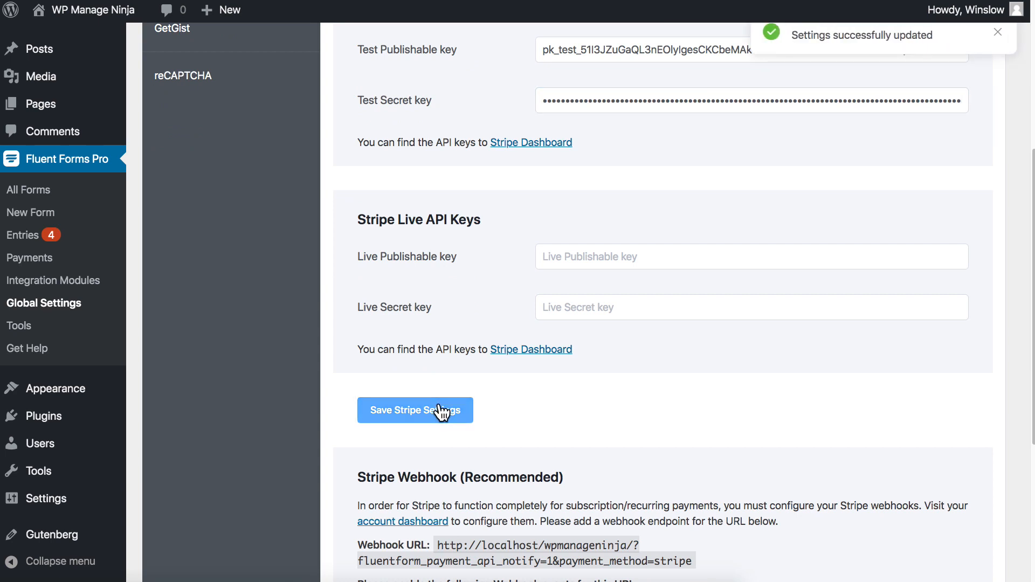
scroll(442, 413, "down", 5)
left_click_drag(357, 241, 570, 236)
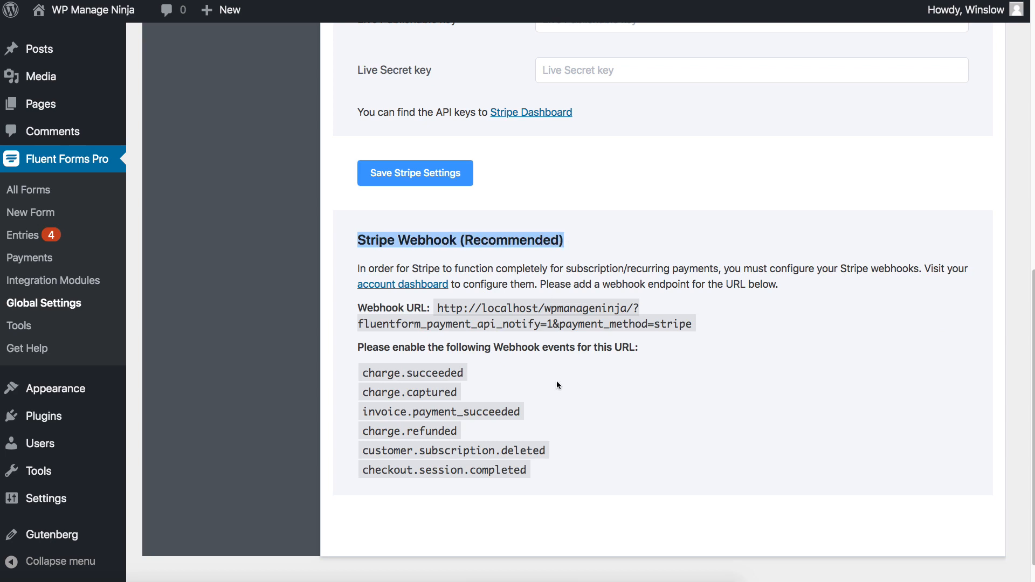
left_click(601, 399)
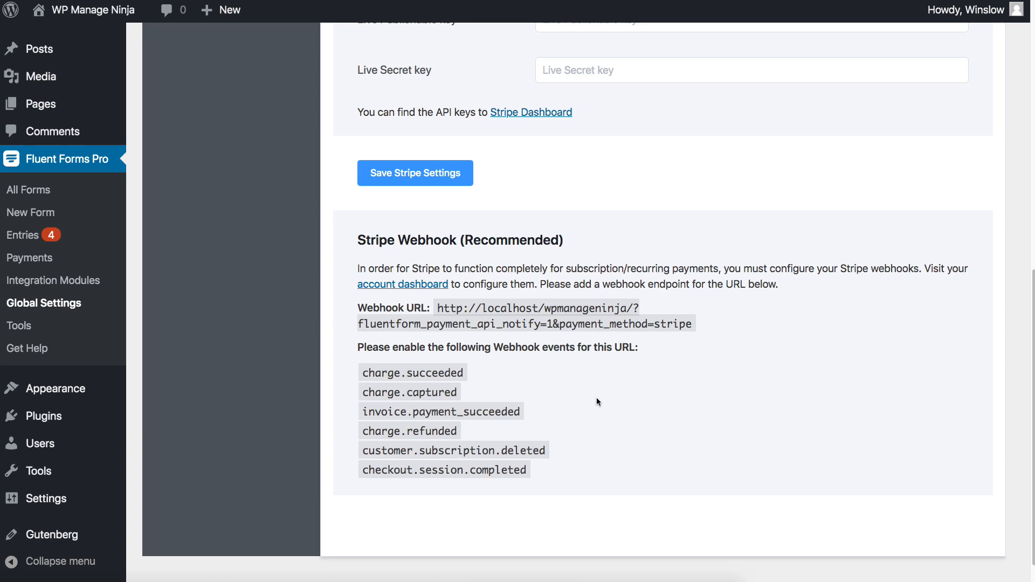
- Create a new form from the pre-made Product Order Form template
left_click(59, 220)
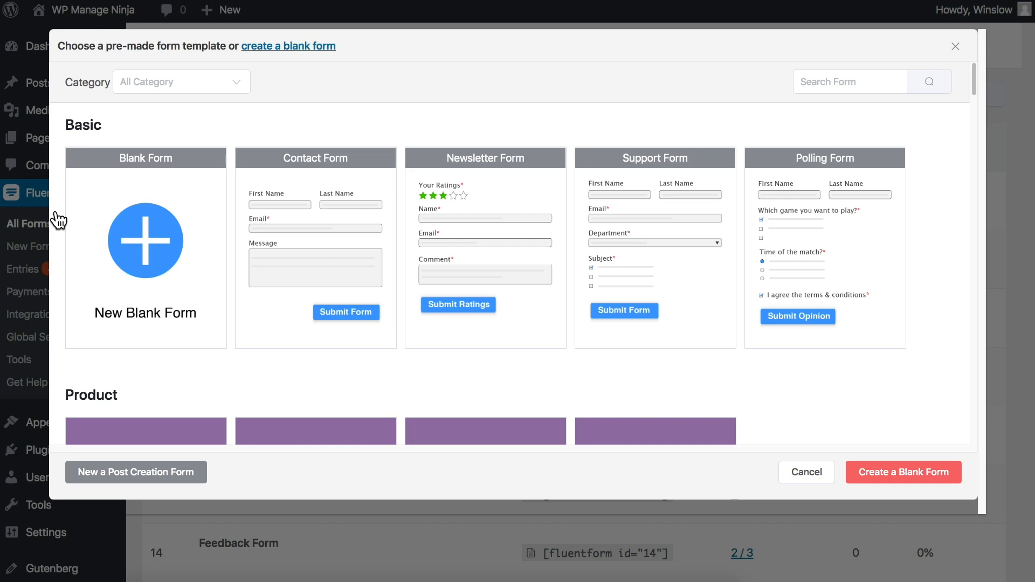
scroll(56, 215, "down", 5)
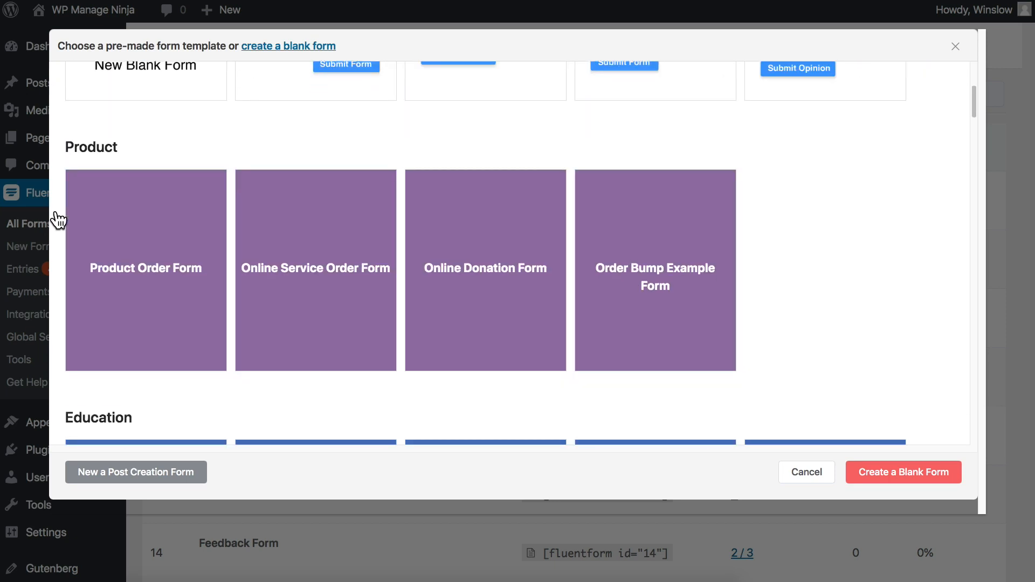
mouse_move(139, 261)
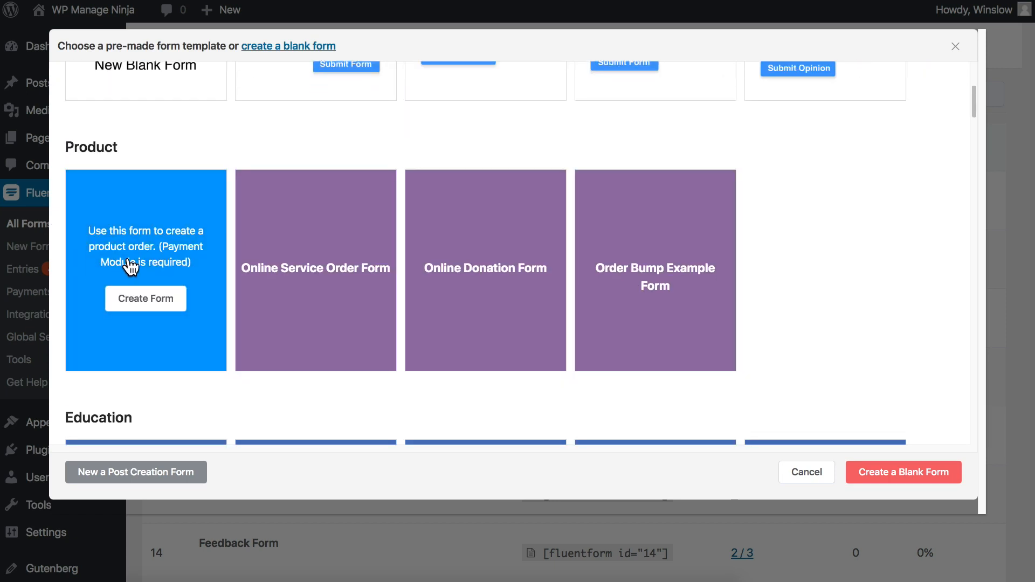
left_click(137, 305)
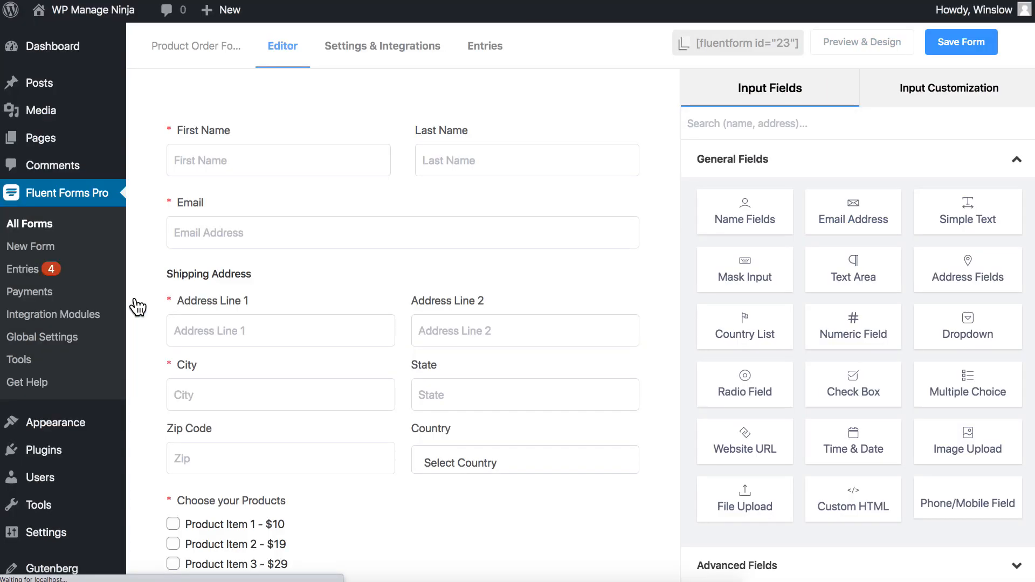
- Add a Phone/Mobile field between the Email field and the Shipping Address section
scroll(578, 342, "down", 4)
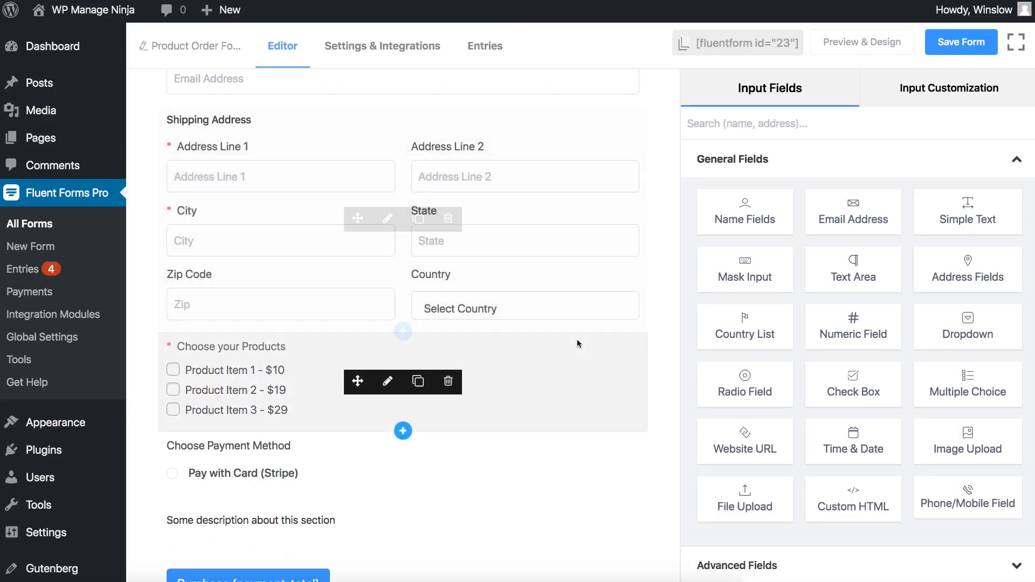
scroll(577, 342, "up", 4)
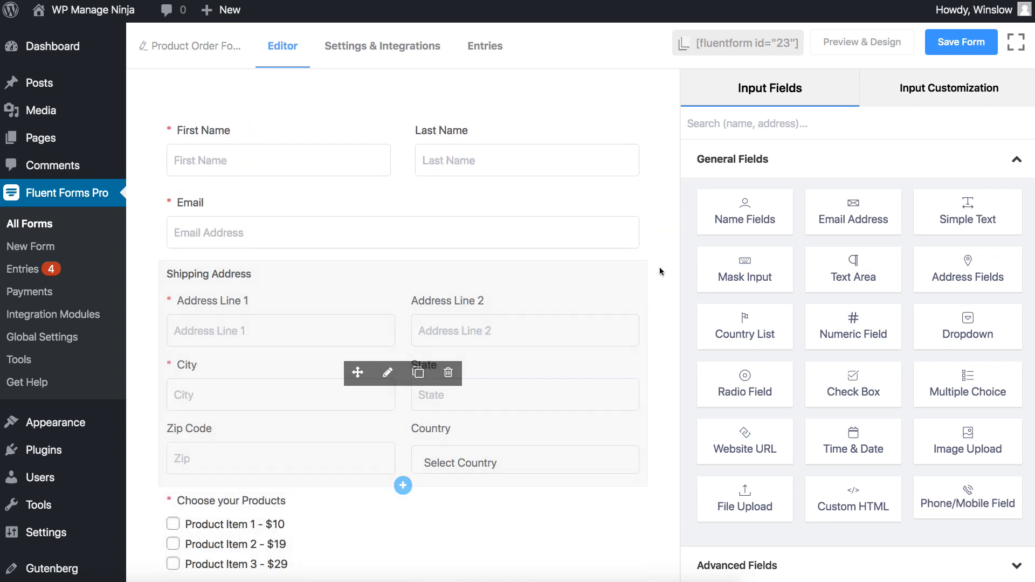
left_click_drag(968, 499, 289, 290)
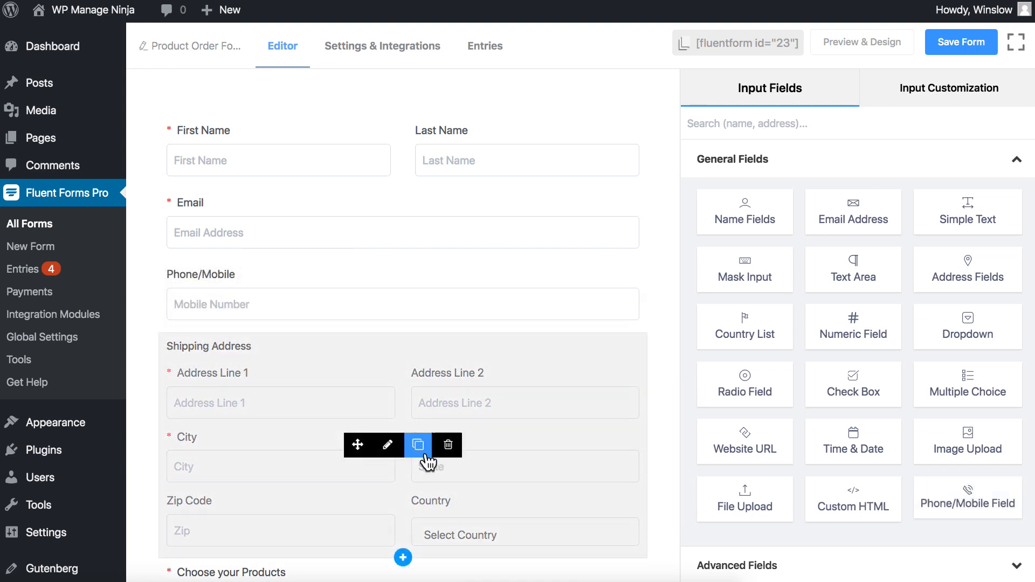
- Turn off Address Line 2 in the Shipping Address field and Last Name in the name field
left_click(393, 451)
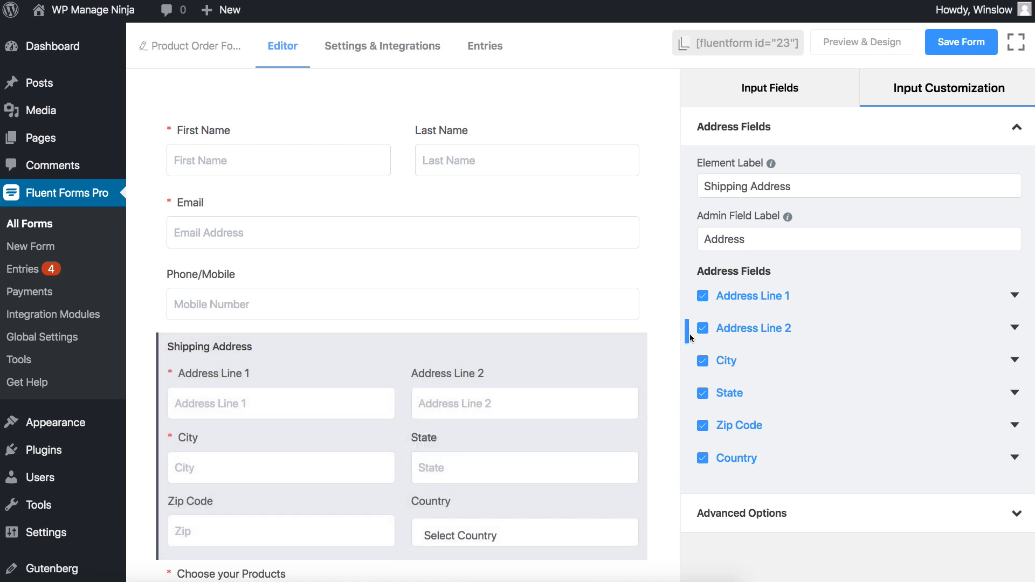
left_click(702, 330)
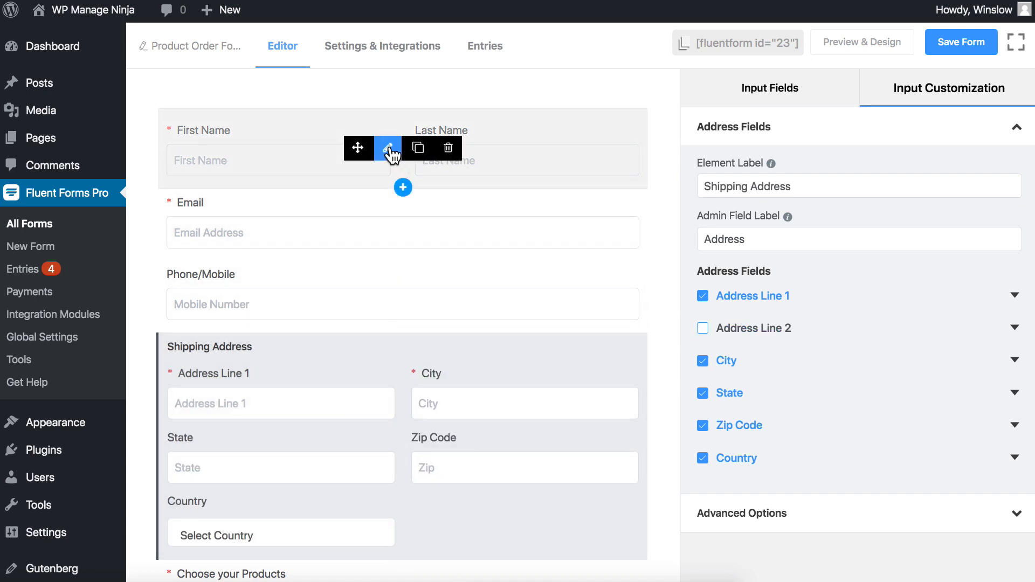
left_click(390, 151)
left_click(702, 307)
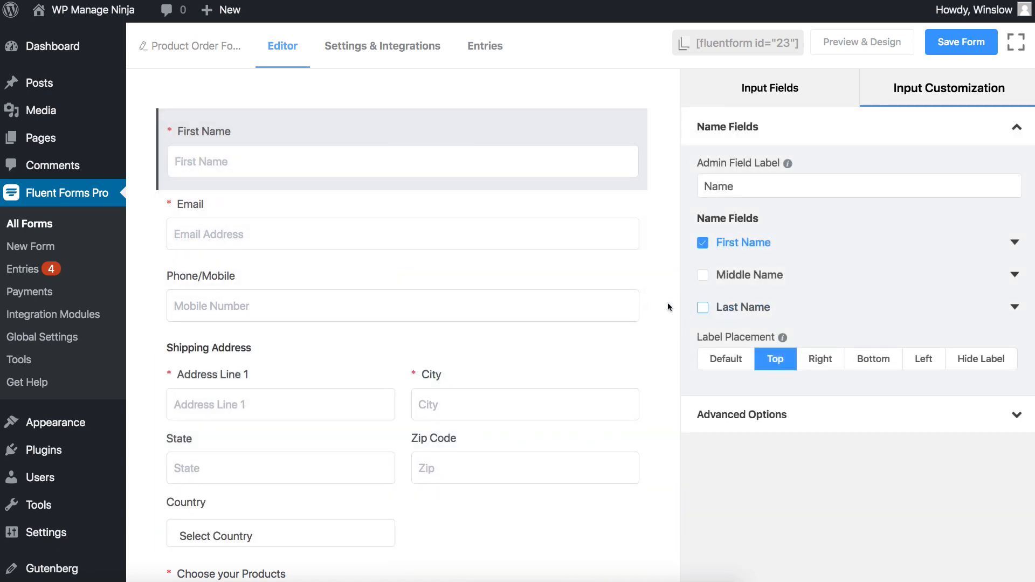
- Try the Radio Selection display type for the Choose your Products field, then return it to Checkbox Selections
scroll(663, 306, "down", 5)
left_click(388, 269)
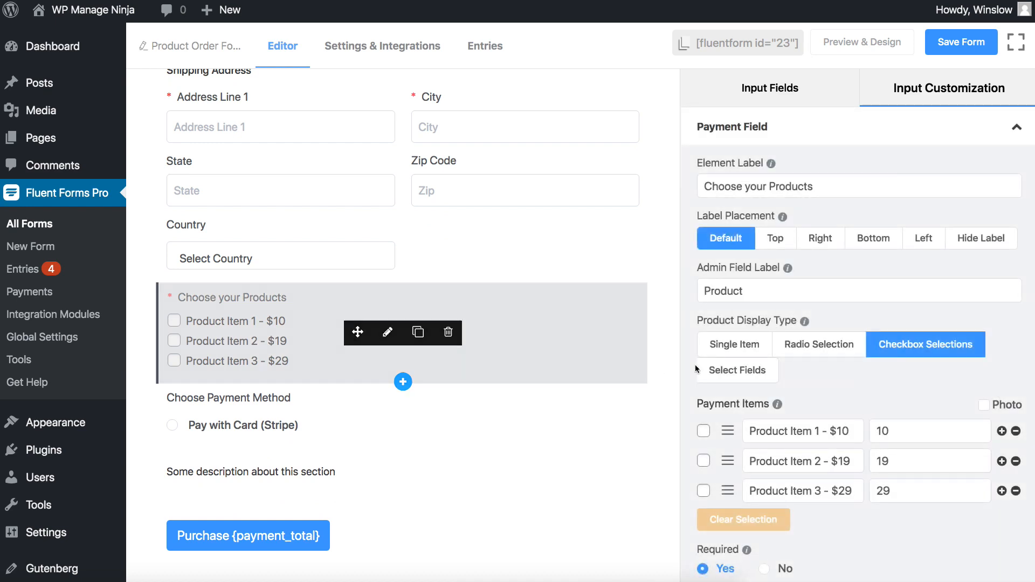
left_click(816, 353)
left_click(889, 350)
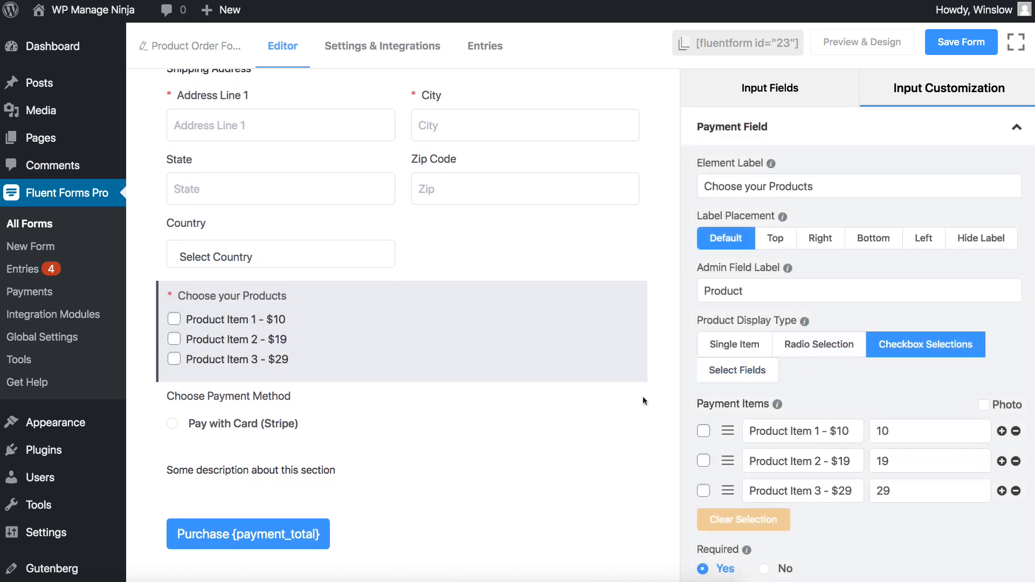
- Delete the custom HTML block reading "Some description about this section" above the purchase button
left_click(397, 478)
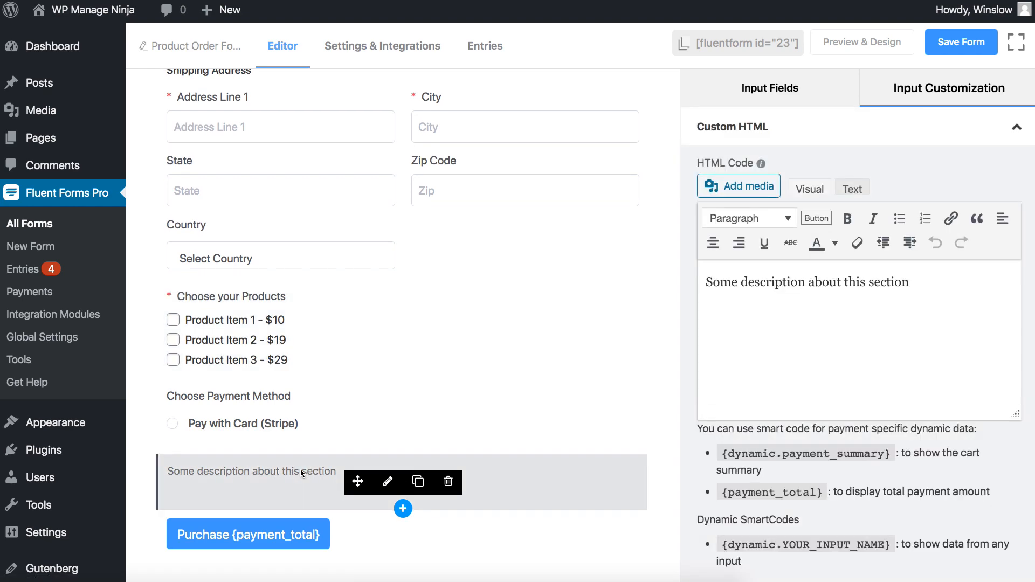
left_click(445, 483)
left_click(559, 198)
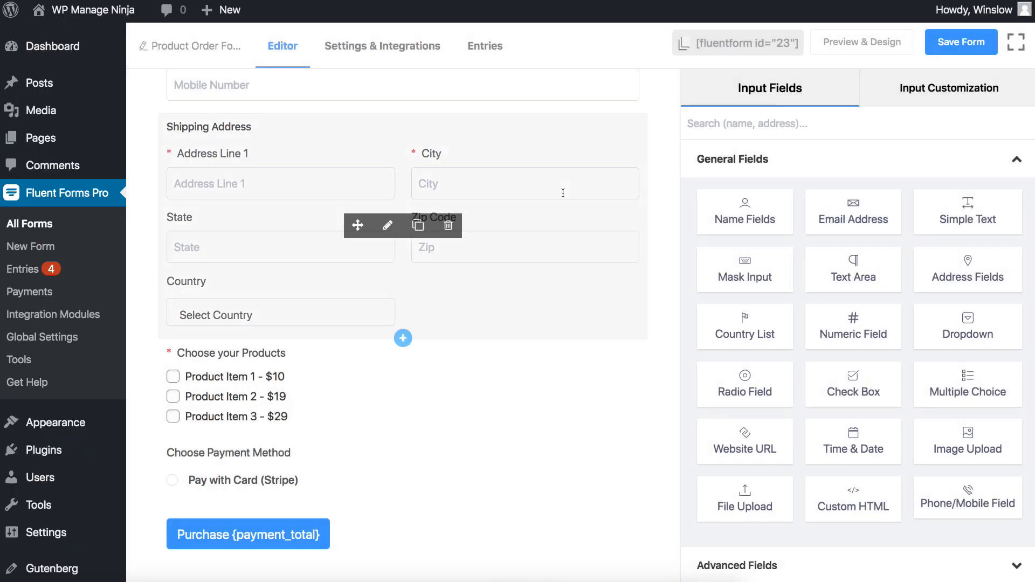
- Add a GDPR Agreement field above the purchase button and save the form
scroll(756, 394, "down", 2)
left_click(769, 466)
left_click(745, 323)
scroll(677, 540, "up", 4)
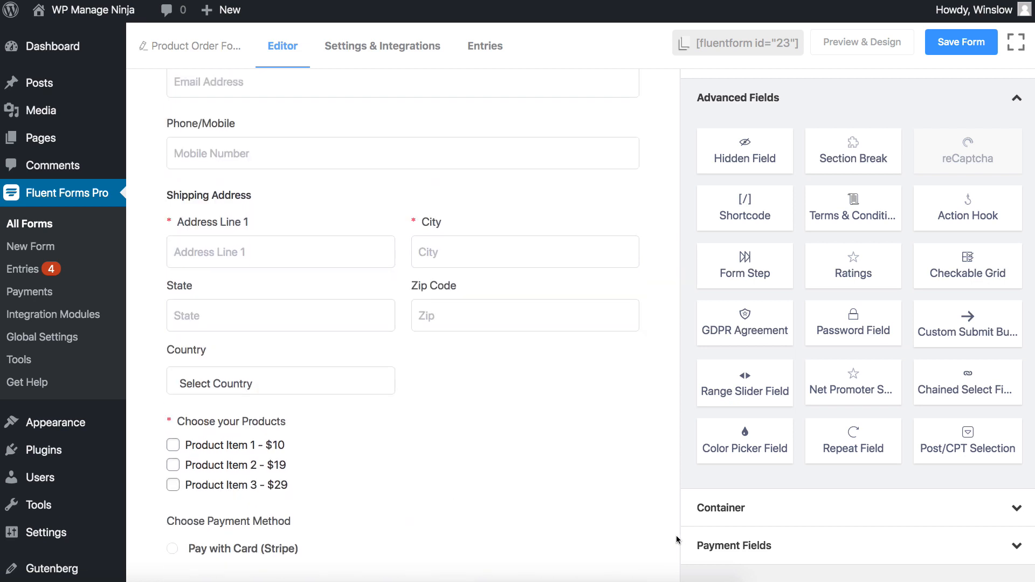
scroll(678, 539, "down", 5)
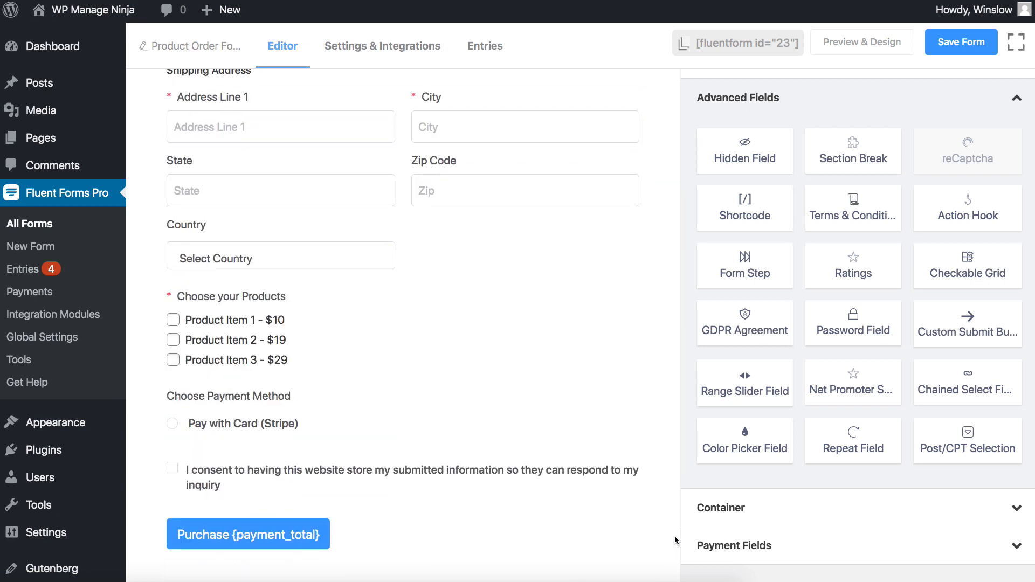
left_click(965, 47)
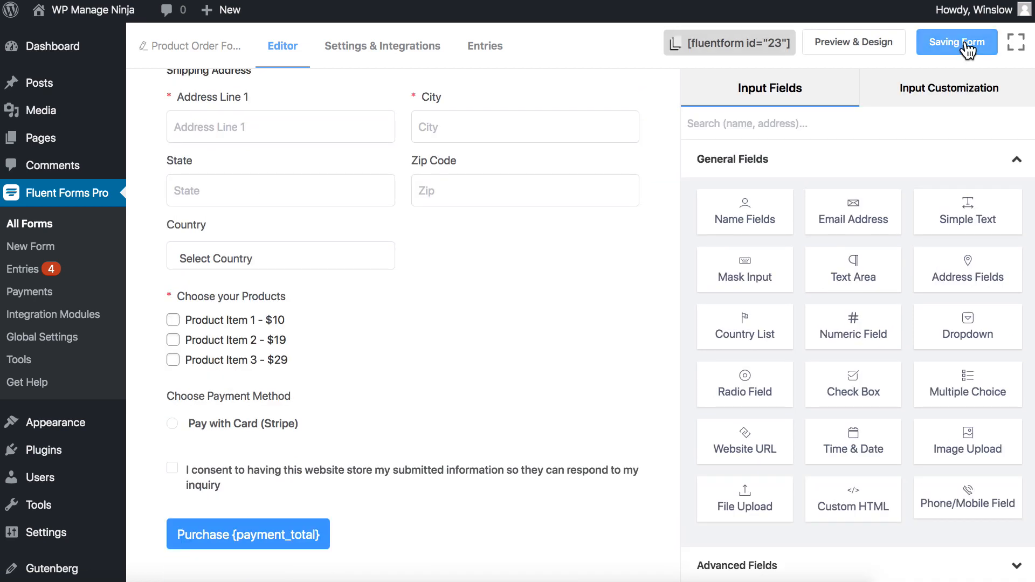
- Open the form's preview and design view and import the style of the existing Registration Form
left_click(874, 44)
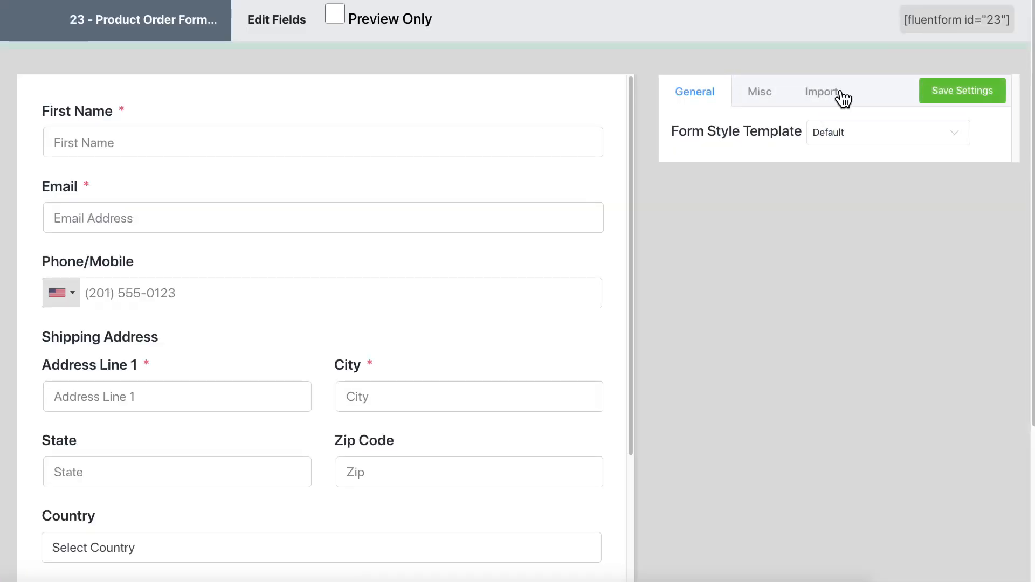
left_click(841, 93)
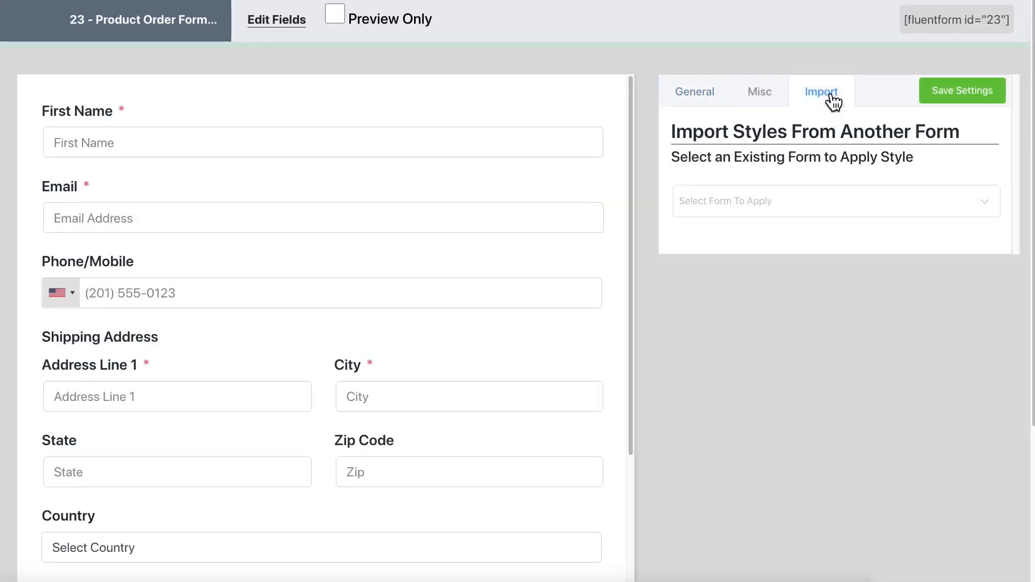
left_click(823, 201)
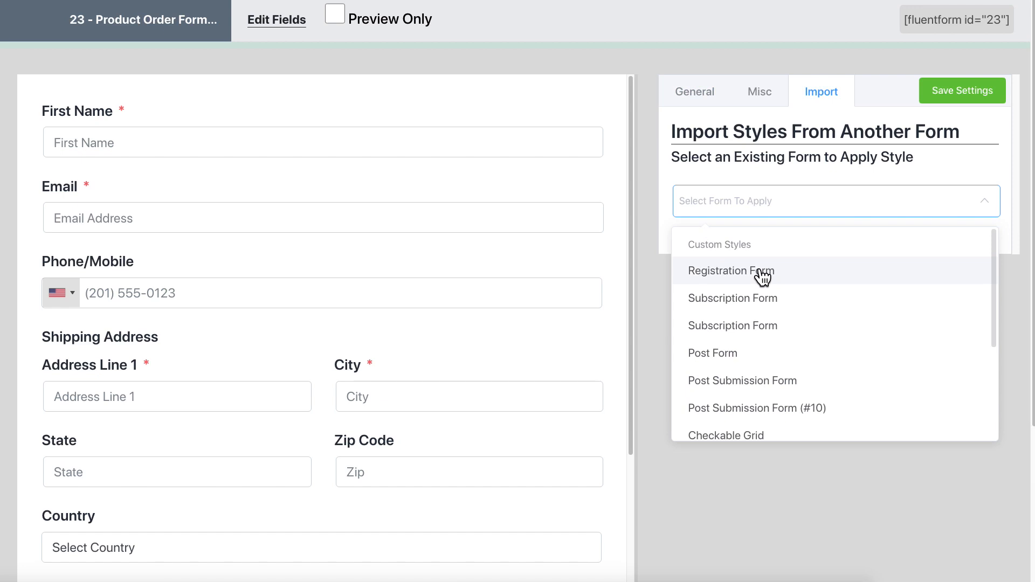
left_click(761, 271)
scroll(582, 279, "down", 6)
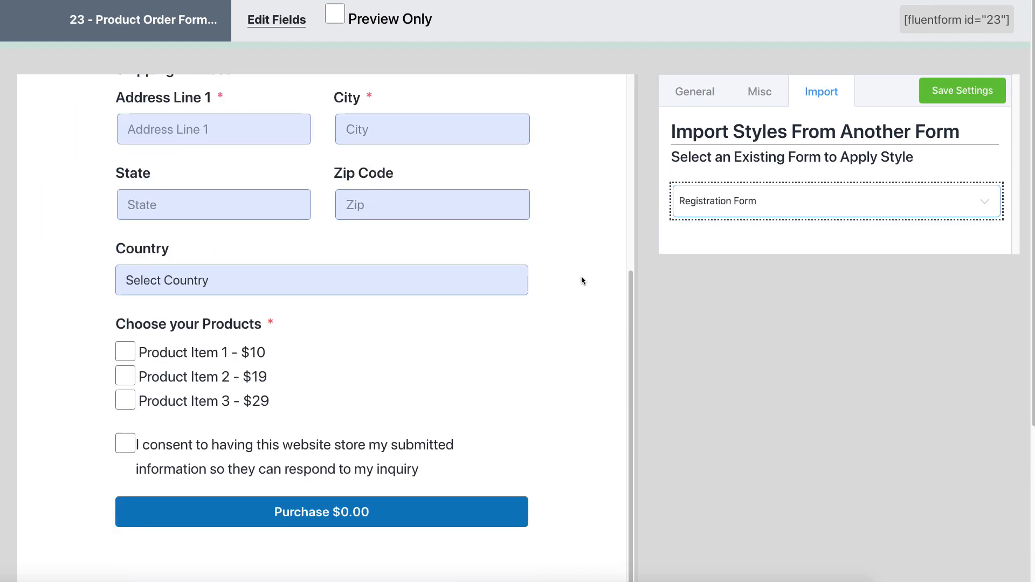
- Test the product selection in the form preview by ticking and unticking Product Item 2 and Product Item 3
left_click(135, 378)
left_click(125, 401)
left_click(125, 400)
left_click(125, 377)
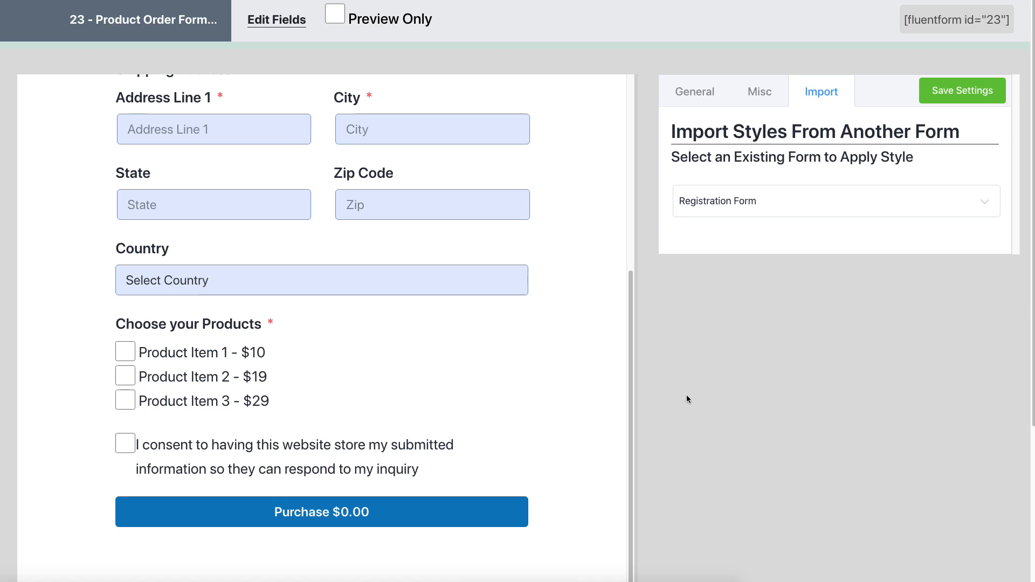
- Return to the form's editor, open its Settings & Integrations, and review the confirmation type and message
left_click(286, 23)
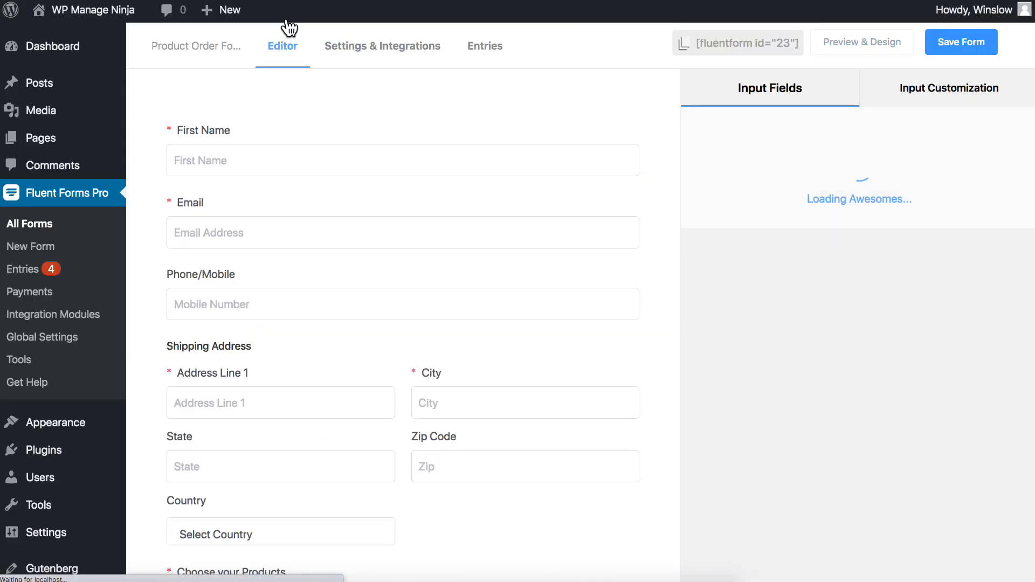
left_click(377, 46)
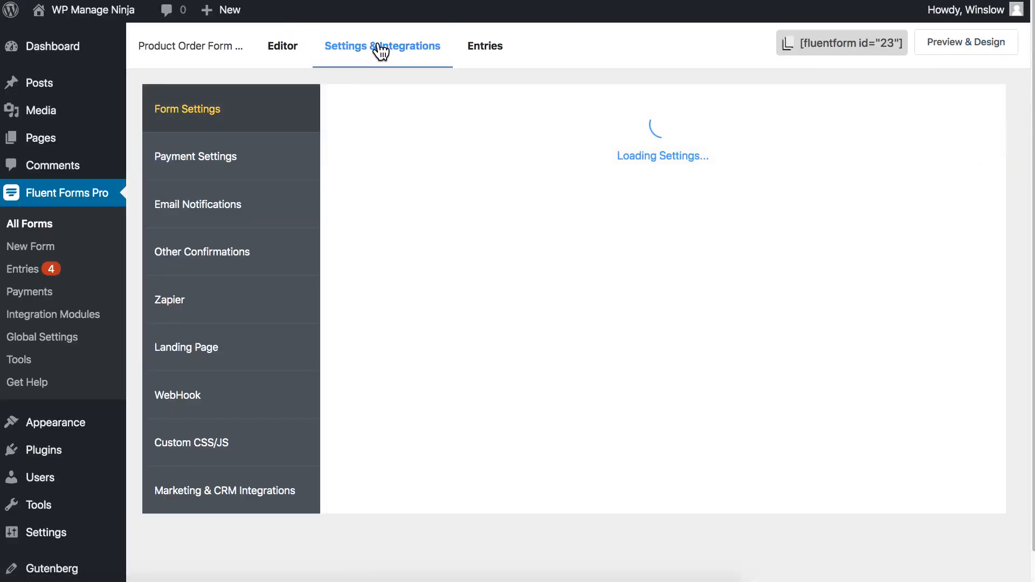
scroll(526, 192, "down", 1)
left_click_drag(364, 221, 445, 228)
left_click(456, 242)
left_click(689, 314)
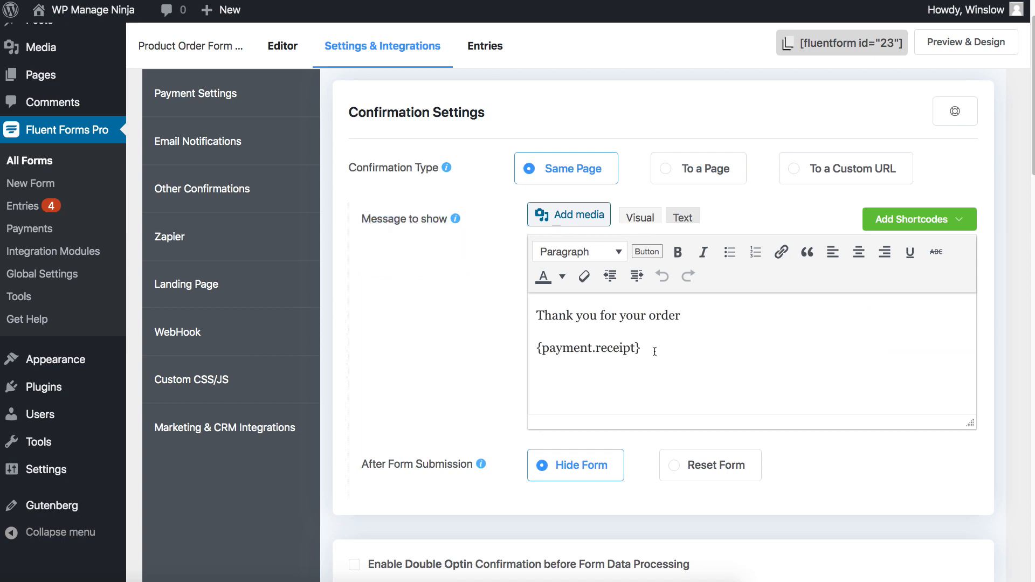
- Set the After Form Submission behaviour to Reset Form and save the form settings
scroll(654, 351, "down", 3)
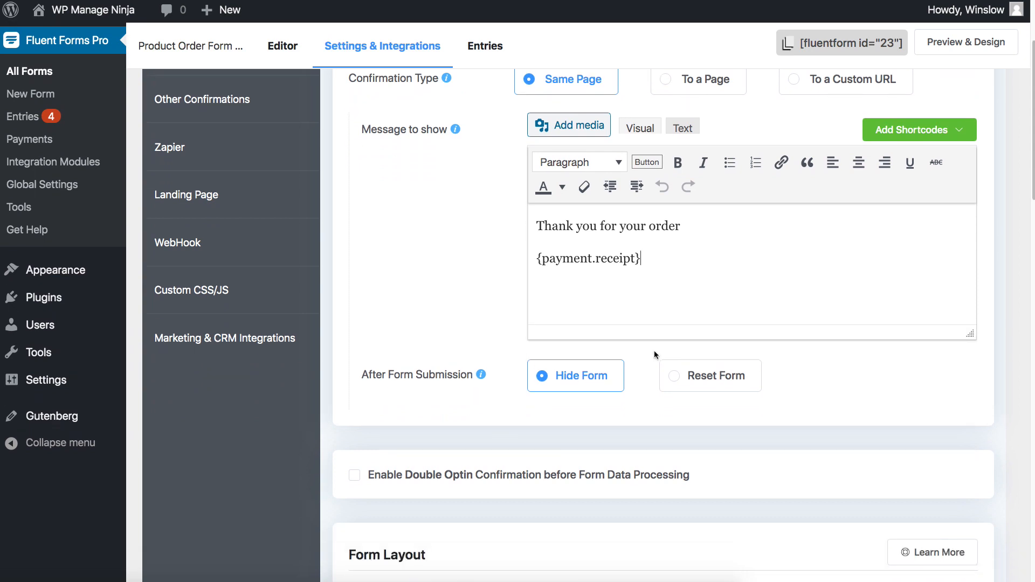
scroll(654, 351, "down", 1)
left_click(674, 353)
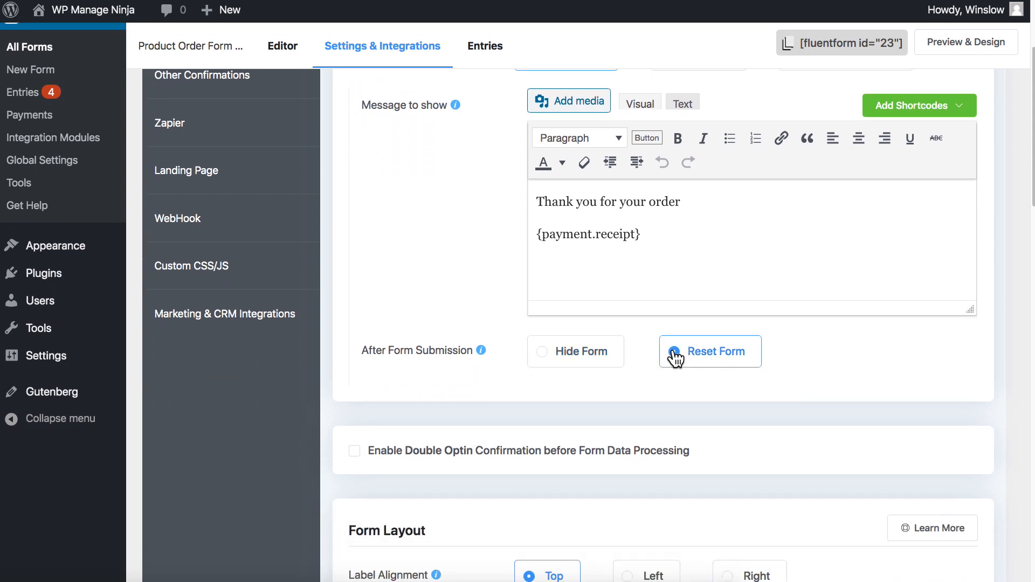
scroll(672, 358, "down", 15)
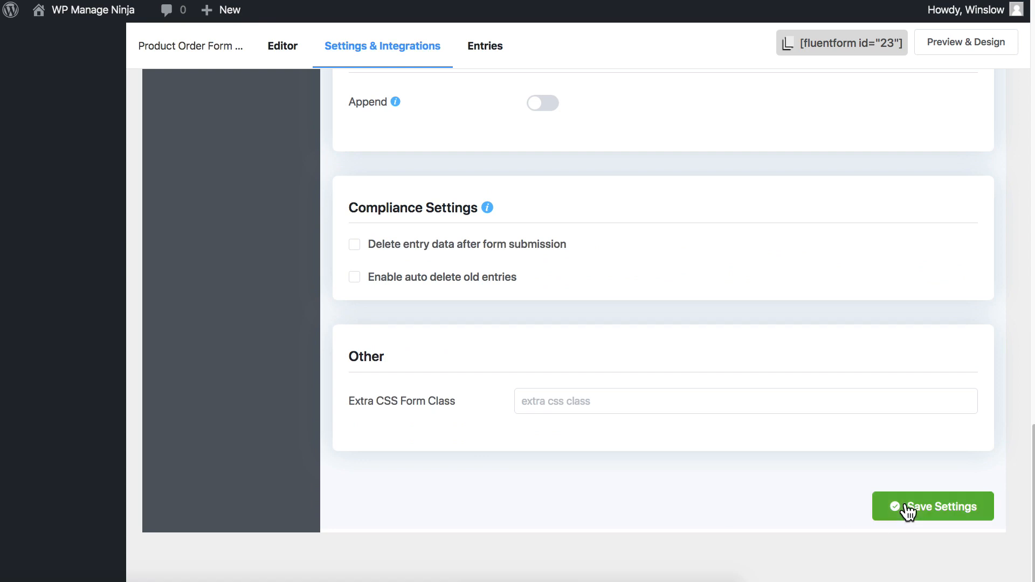
left_click(910, 512)
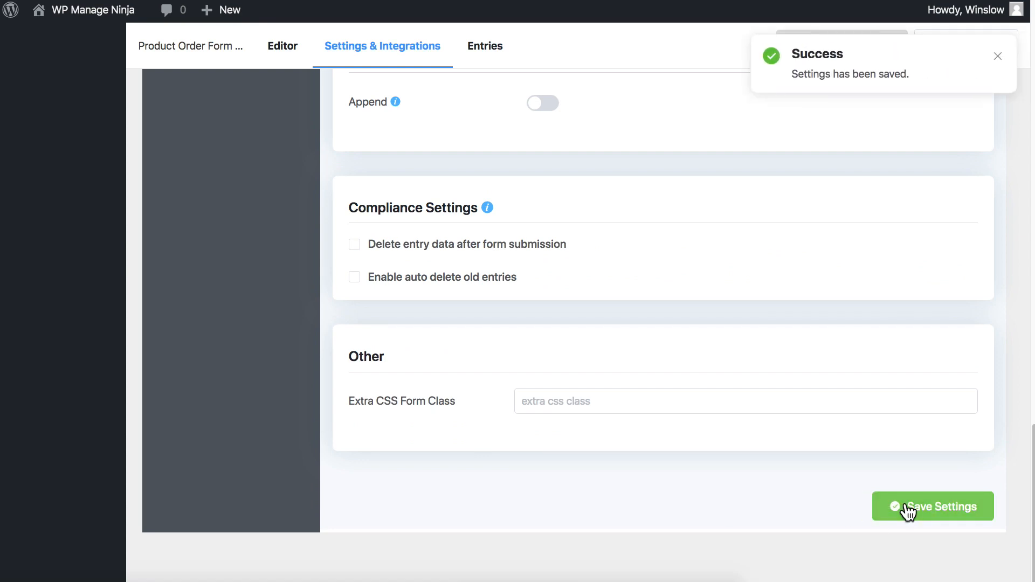
- Create a new WordPress page titled "Checkout"
scroll(909, 511, "up", 15)
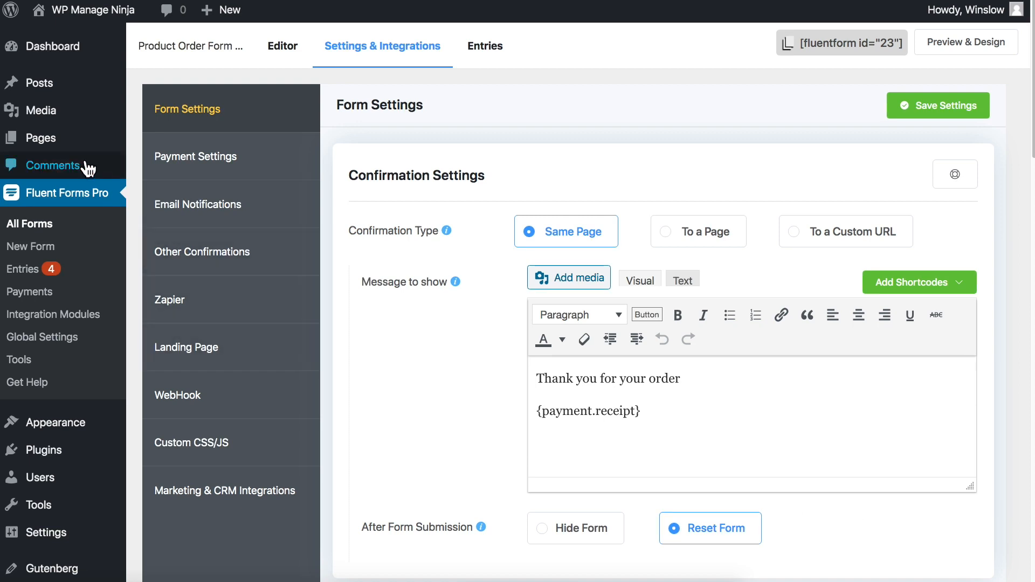
mouse_move(70, 143)
left_click(162, 164)
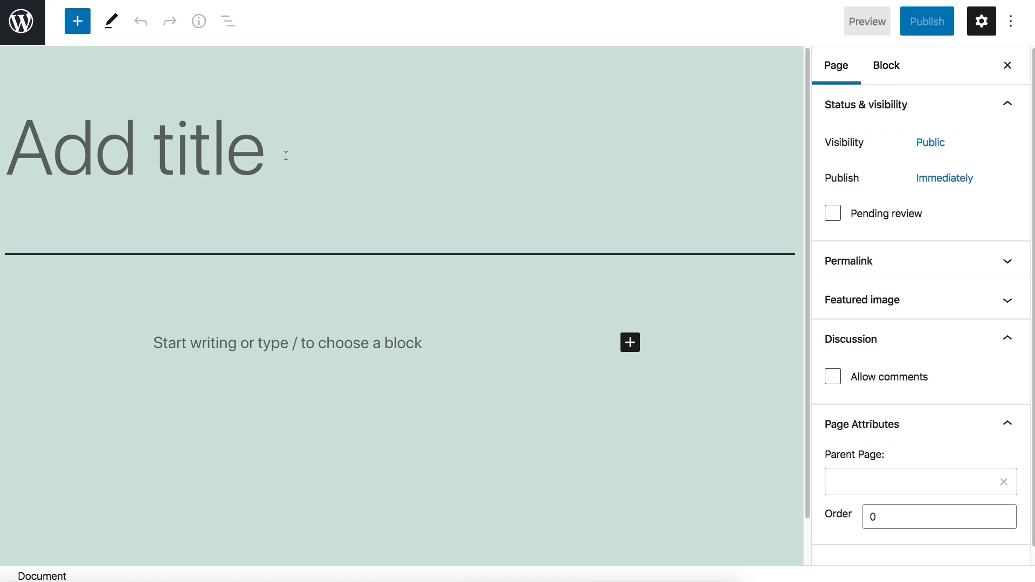
type("Checkout")
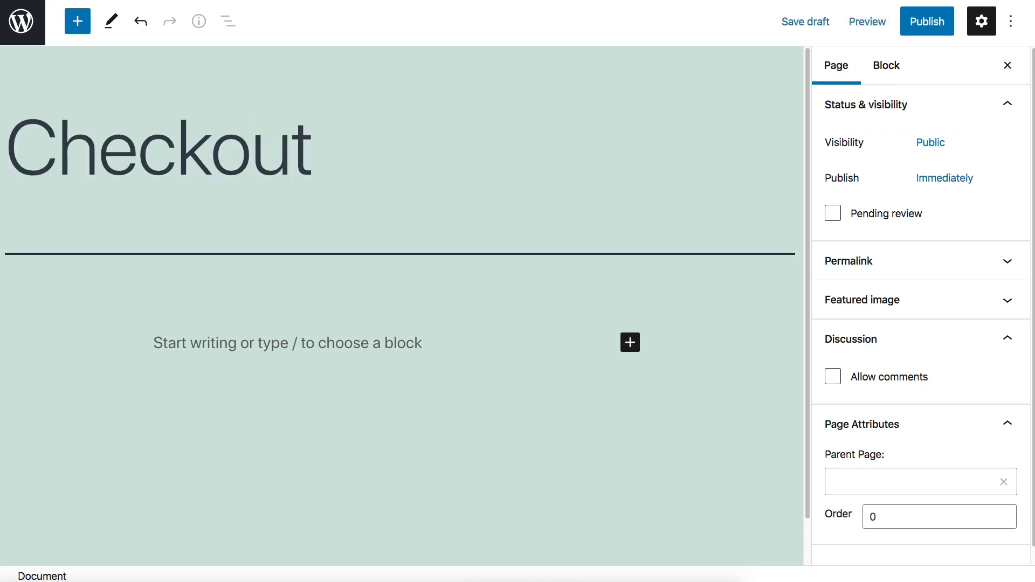
- Add a Fluent Forms block to the Checkout page and select Product Order Form (#23) for it
left_click(632, 345)
left_click(665, 191)
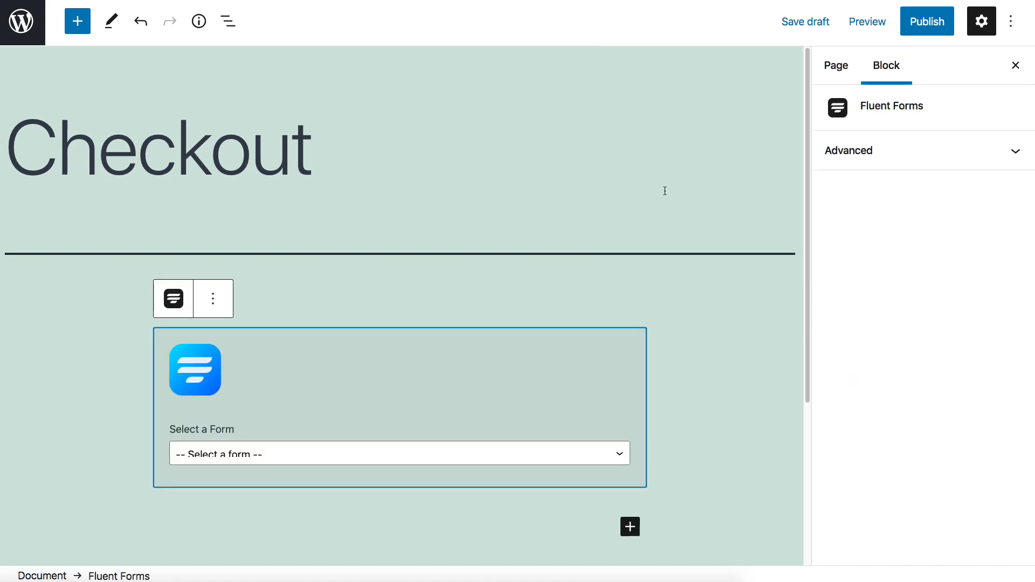
left_click(244, 457)
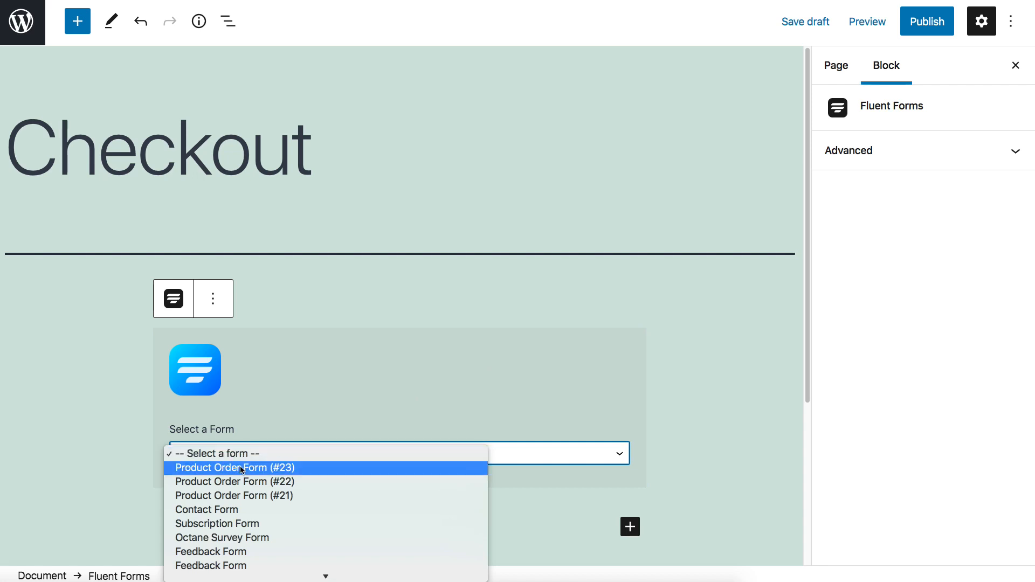
left_click(242, 468)
- Publish the Checkout page and look over the order form on the live page
left_click(925, 28)
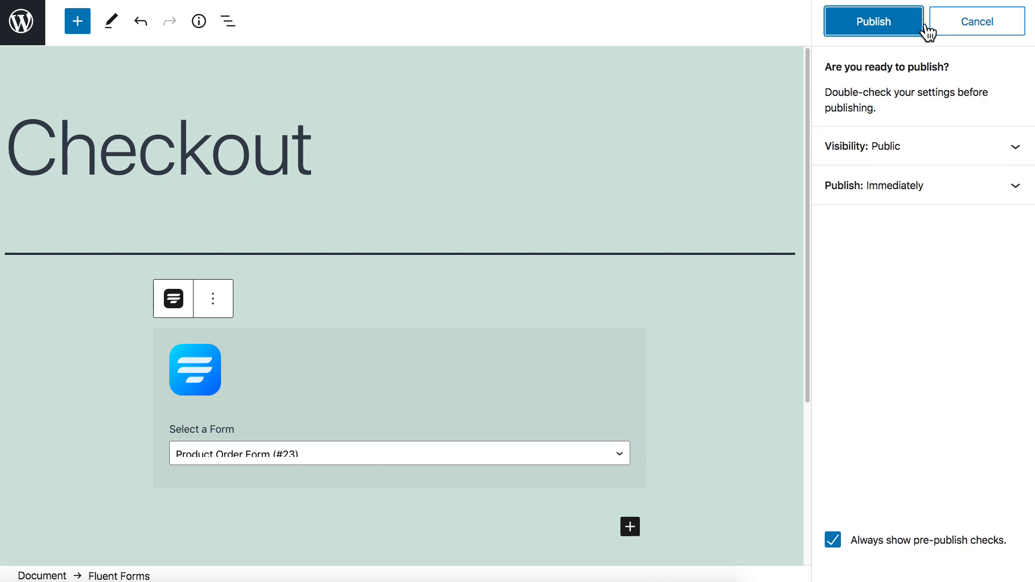
left_click(867, 25)
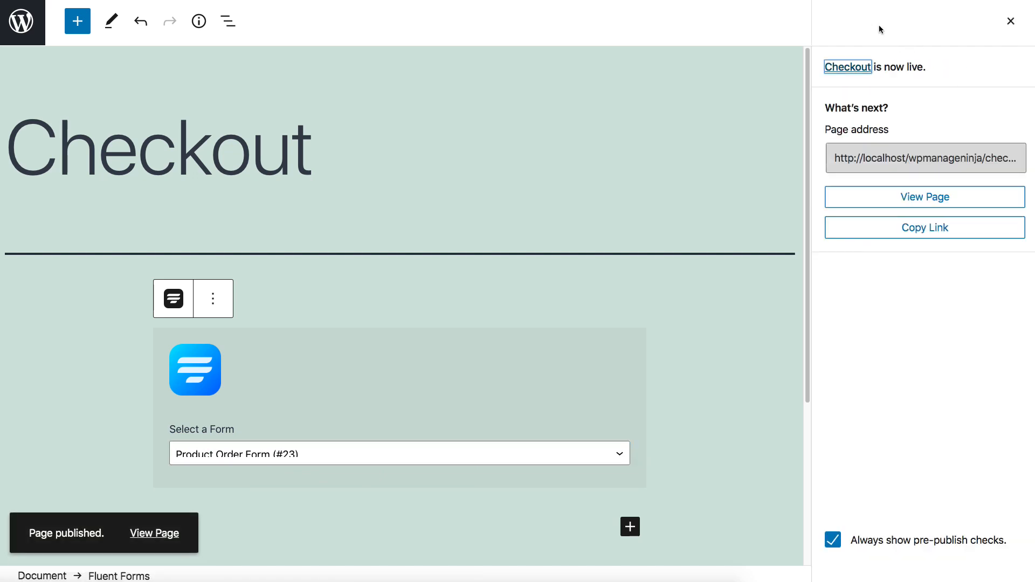
left_click(941, 198)
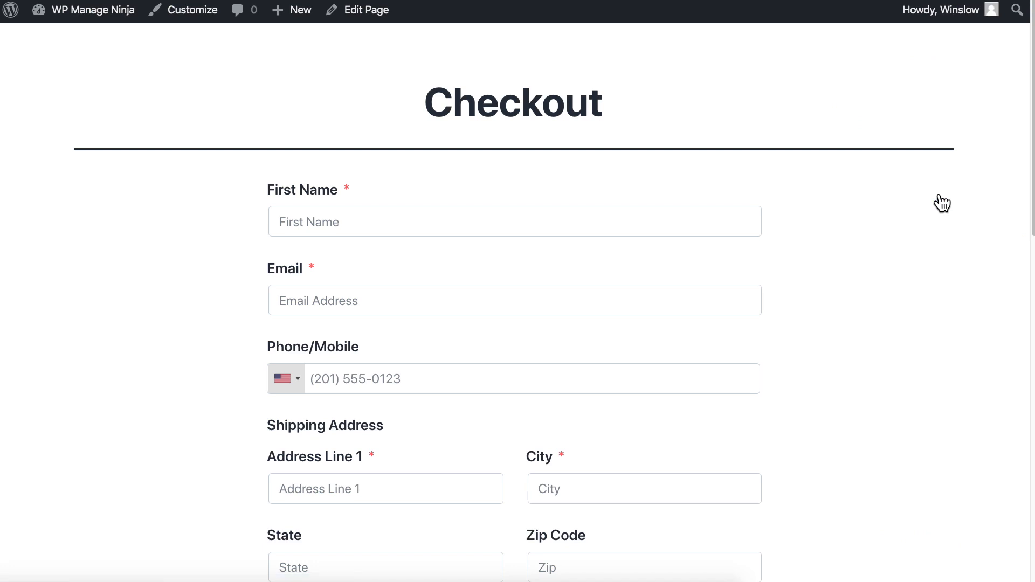
scroll(939, 196, "down", 6)
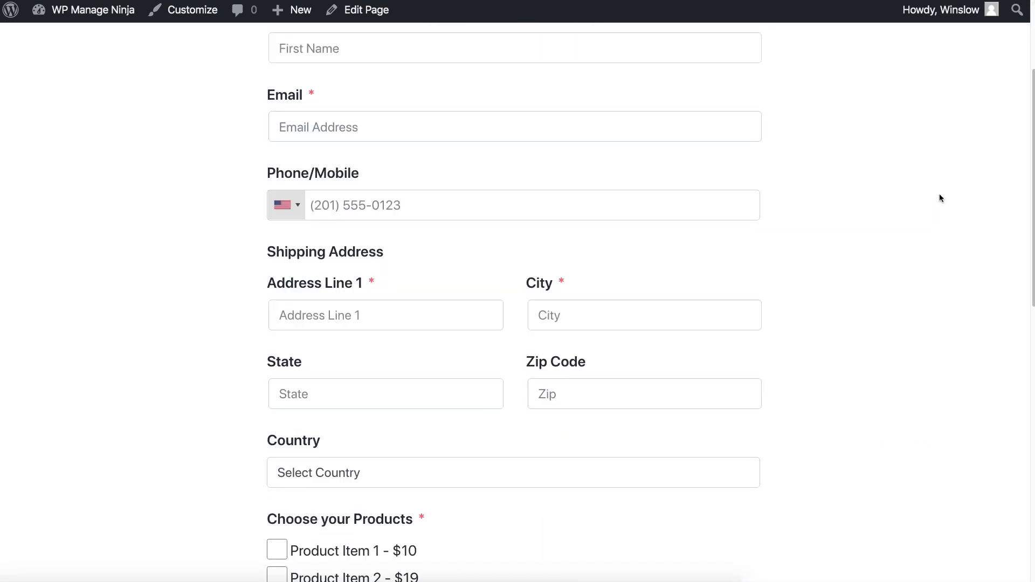
scroll(940, 198, "down", 3)
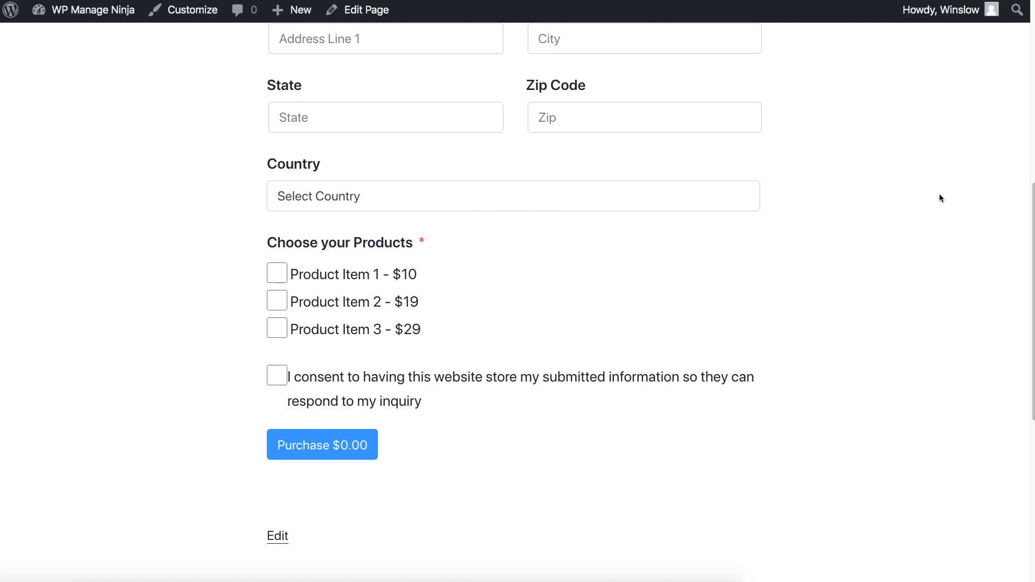
scroll(940, 198, "up", 8)
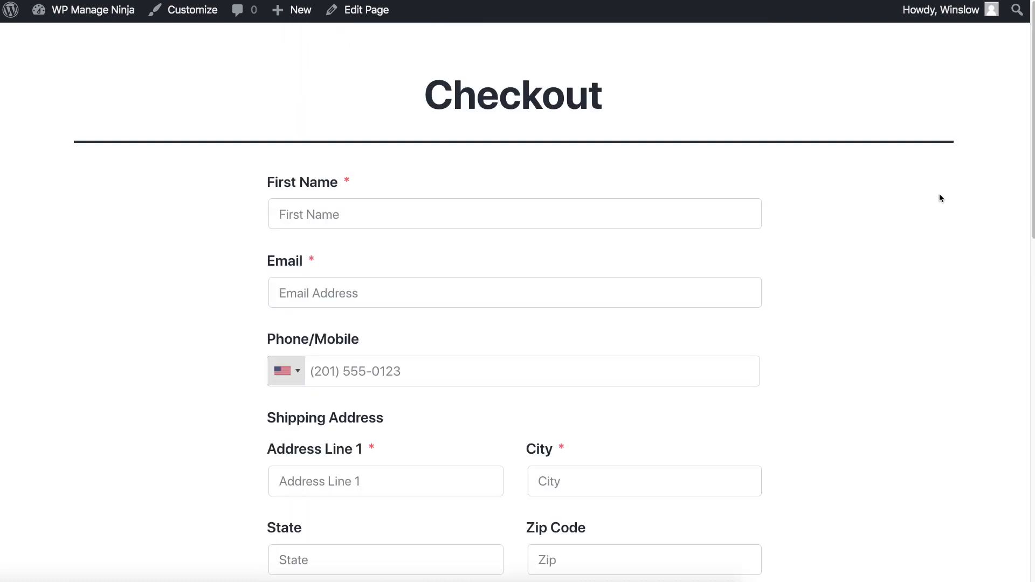